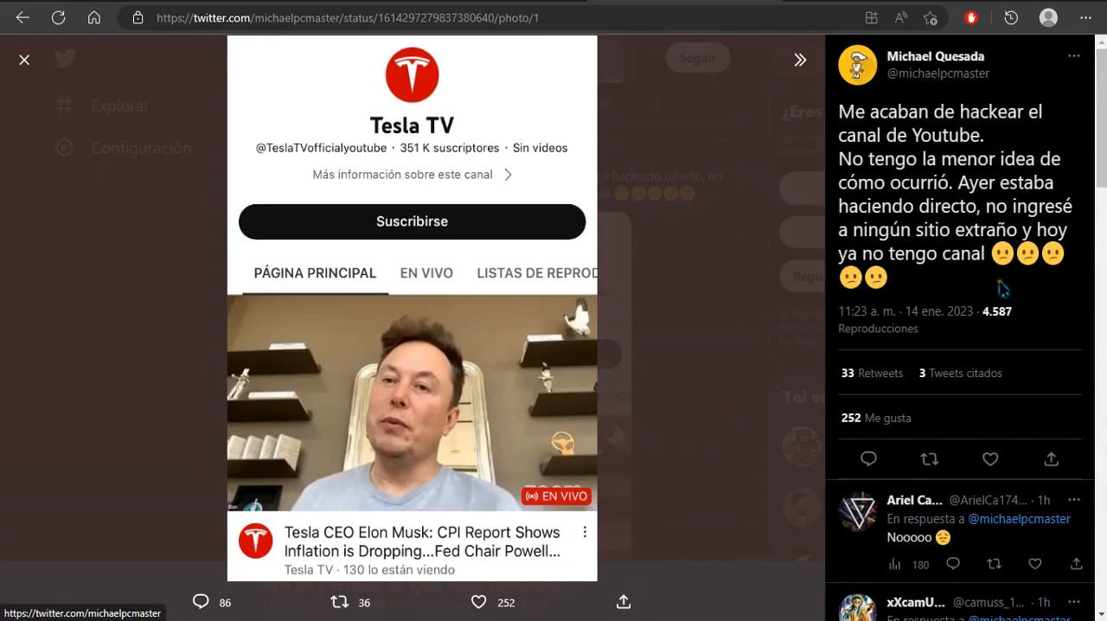
Close the enlarged Tesla TV photo, view the screenshot in the other hacked-channel tweet, and close that photo as well.
click(24, 60)
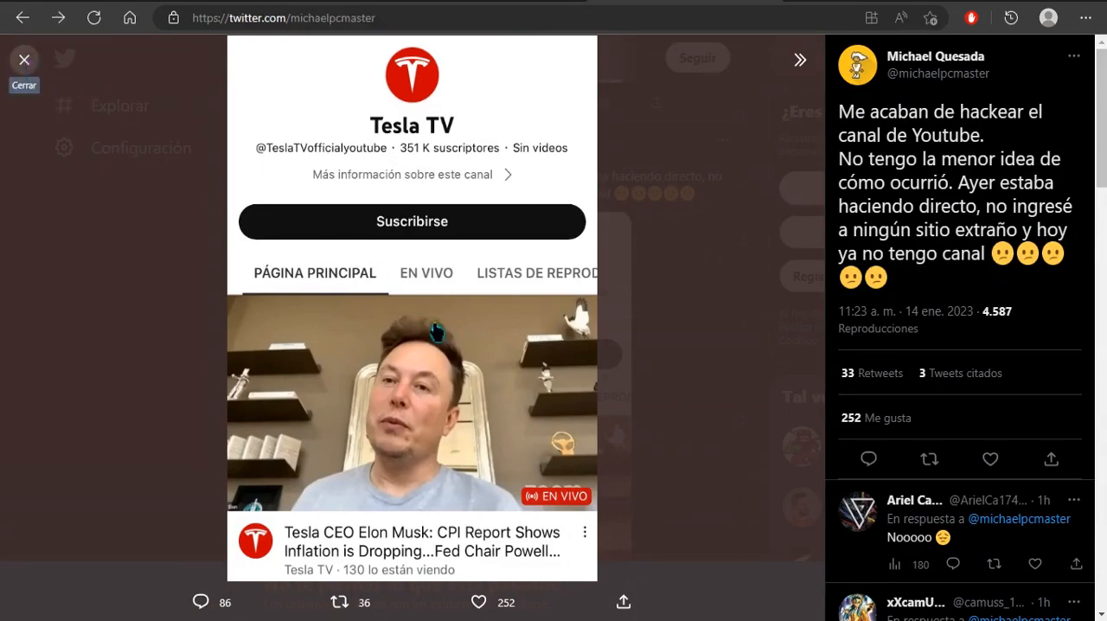
scroll(474, 275, up, 4)
scroll(475, 274, up, 1)
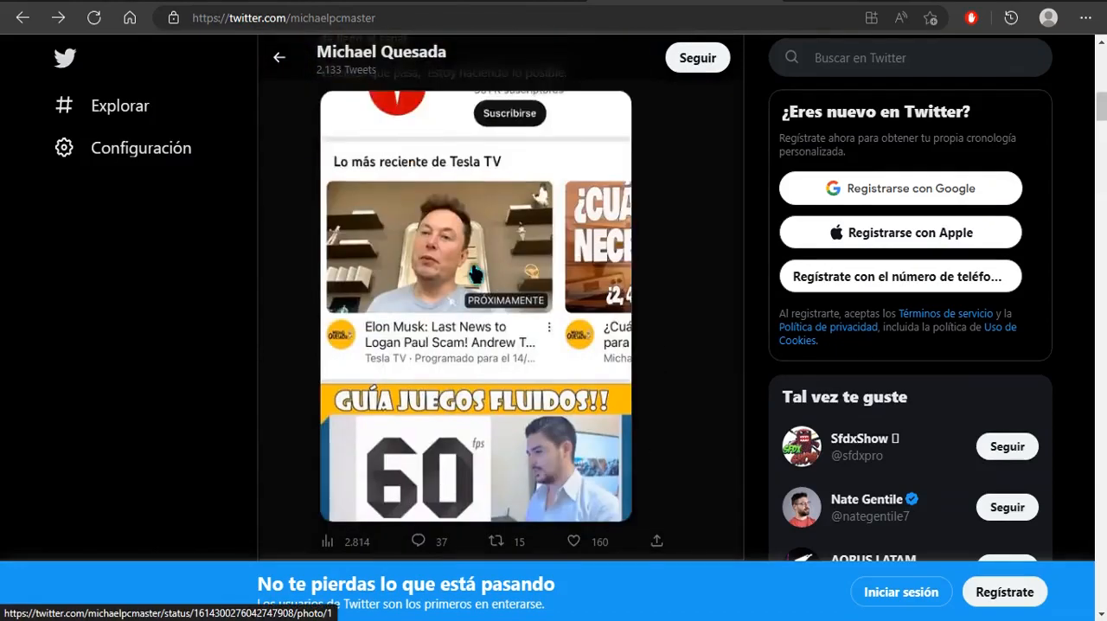
click(475, 275)
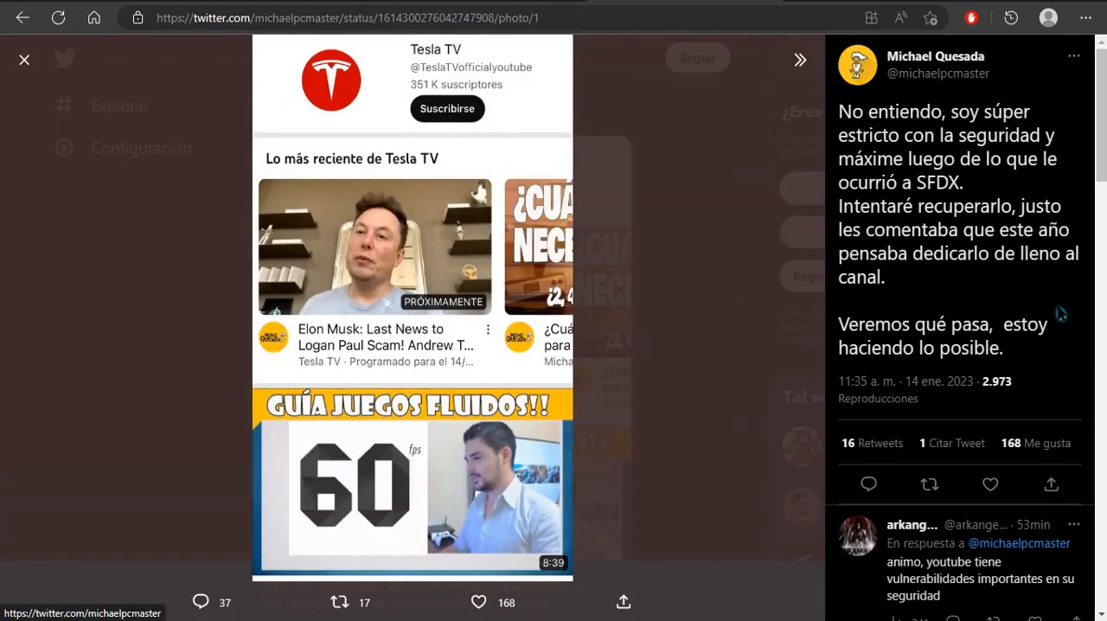
click(24, 60)
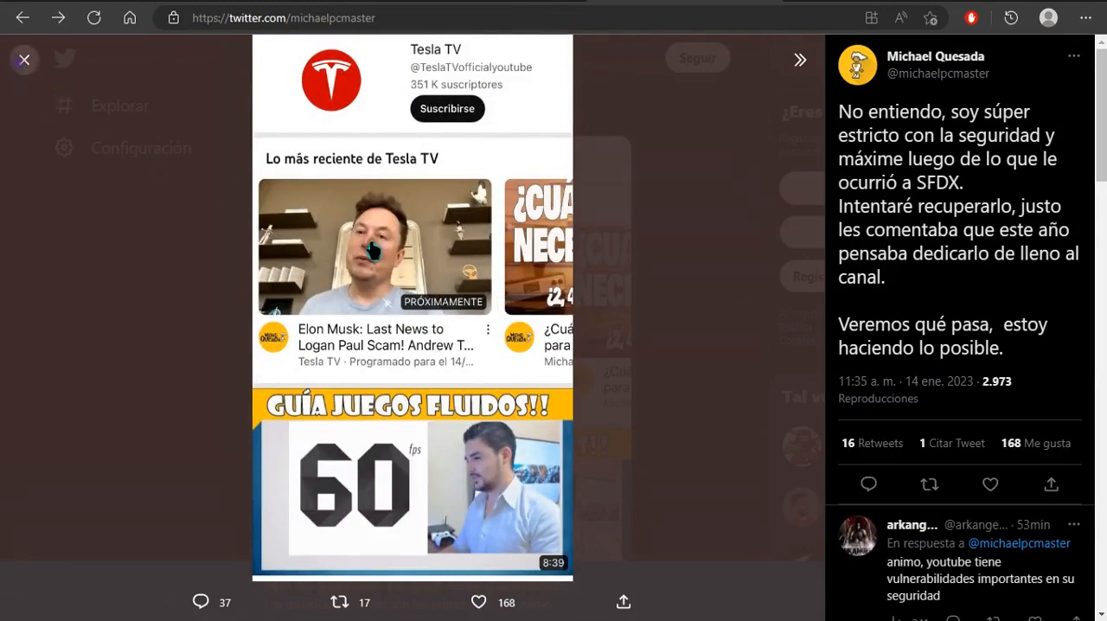
Open the tweet about connecting to CES WIFI without a VPN, highlight the word VPN, and return to the profile timeline.
scroll(557, 352, up, 6)
scroll(557, 353, down, 1)
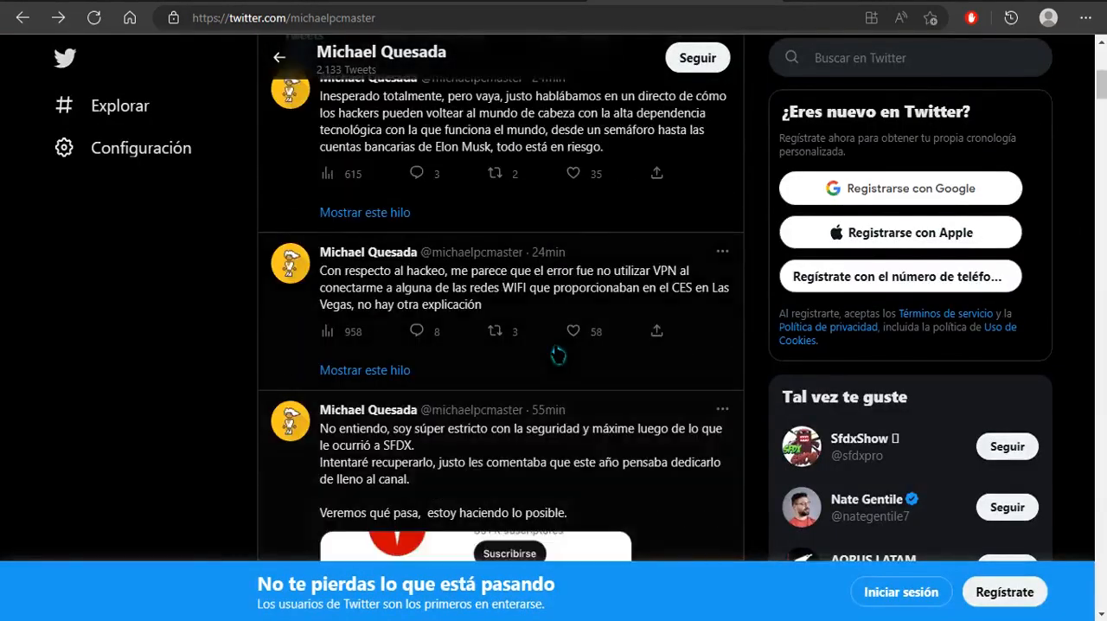
click(380, 289)
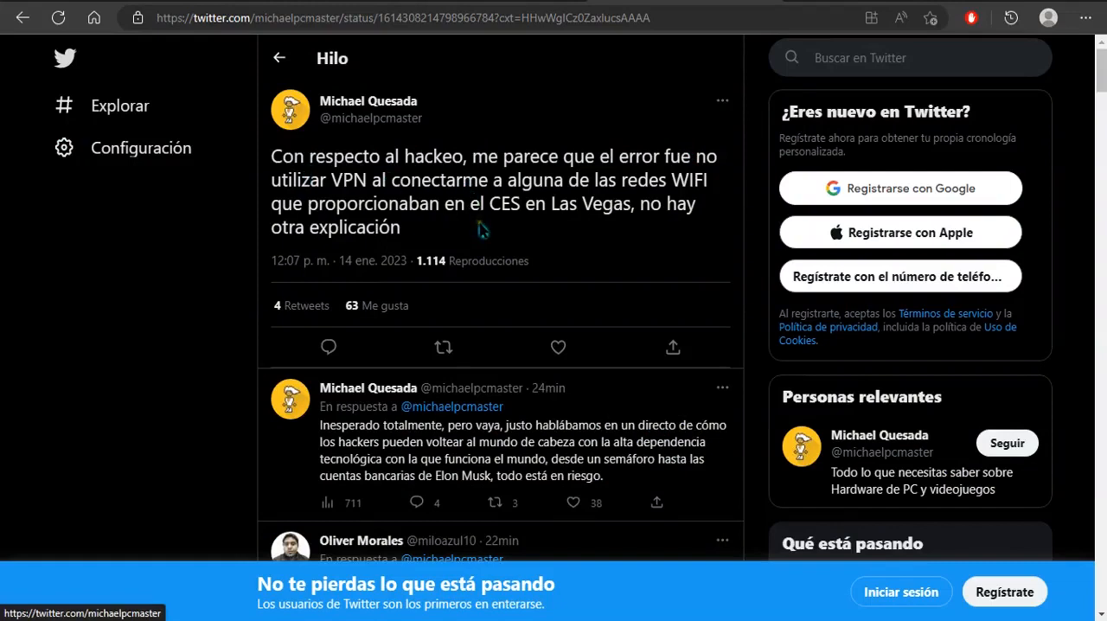
double_click(337, 181)
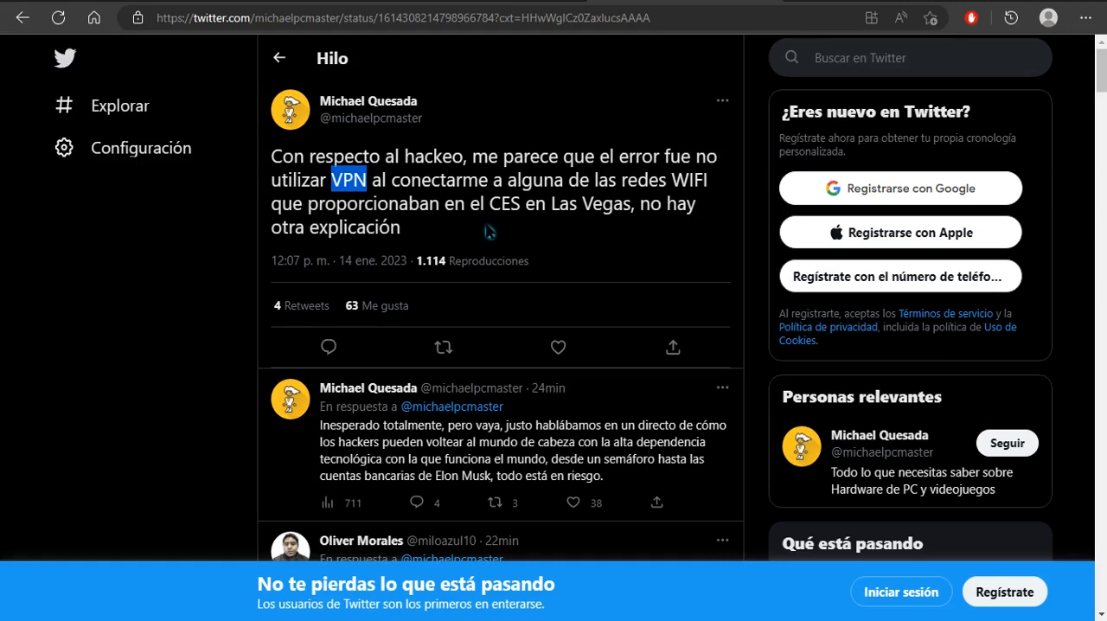
scroll(489, 231, down, 1)
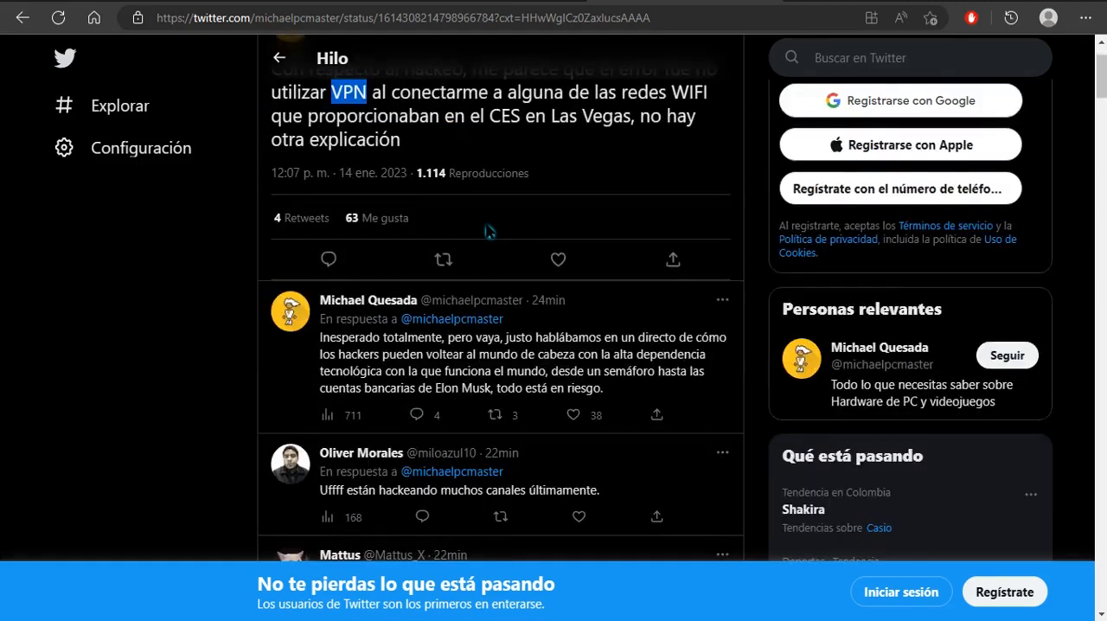
scroll(490, 231, up, 1)
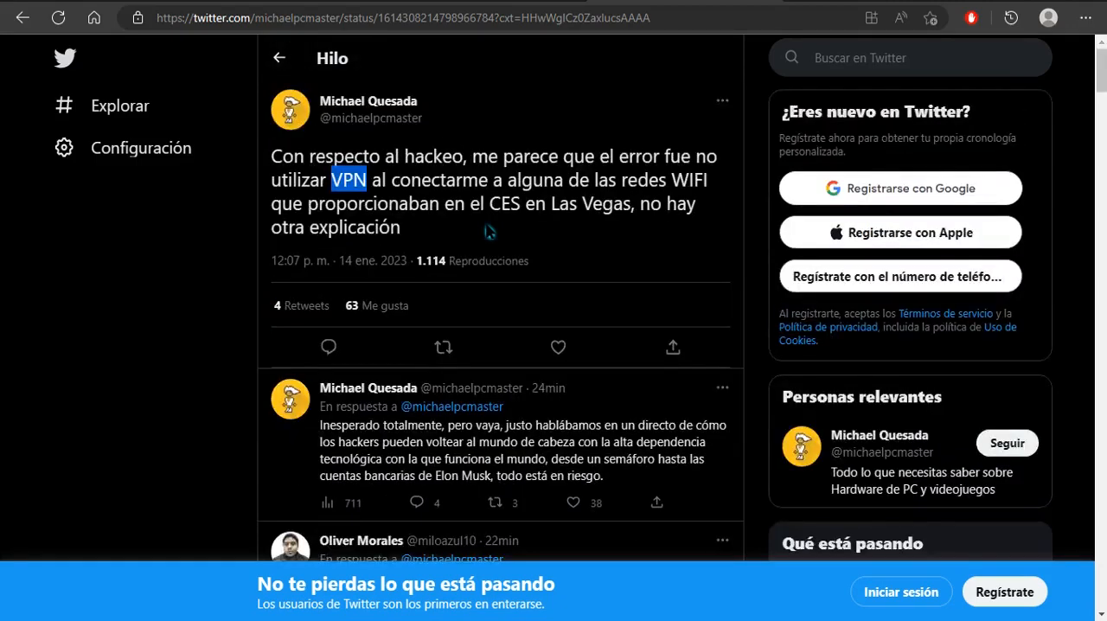
key(alt+Left)
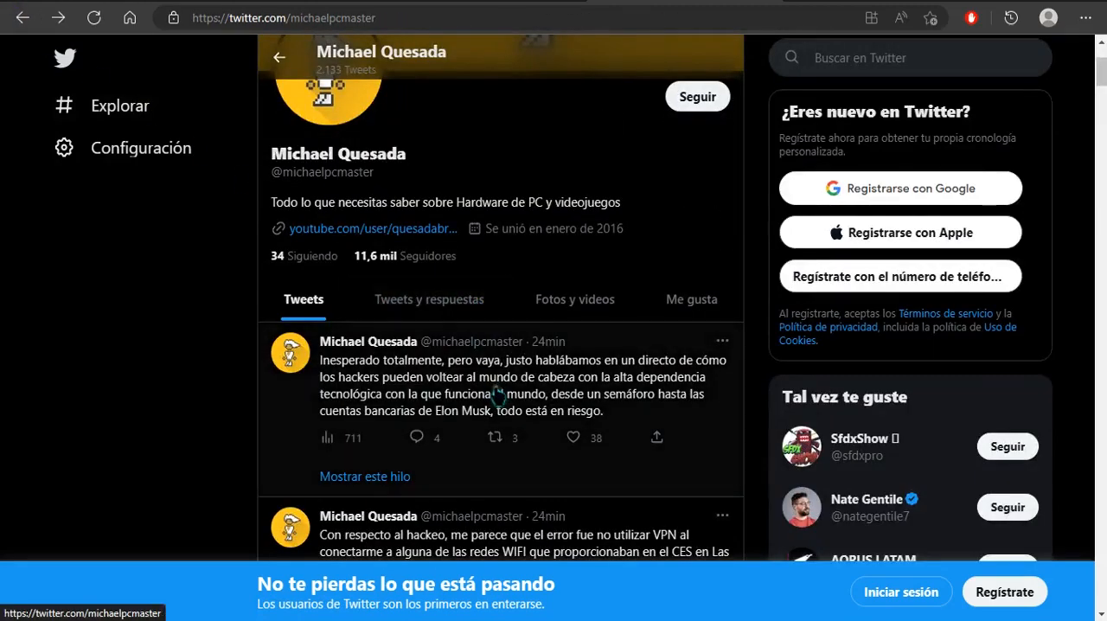
click(489, 394)
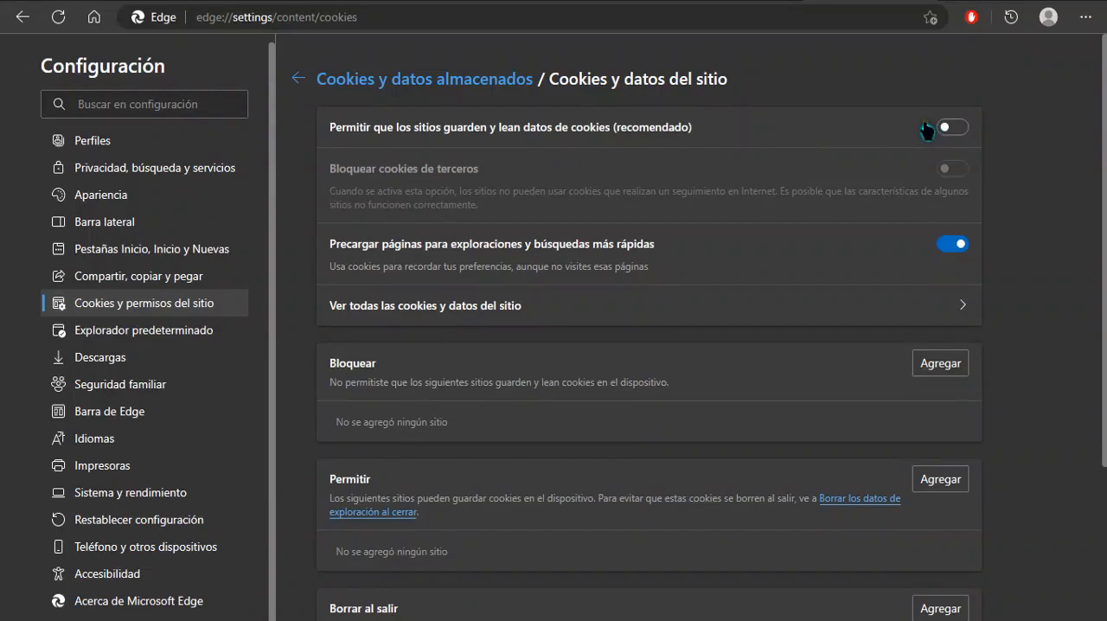
Locate the "Borrar al salir" section in the cookie and site data settings and highlight its heading.
scroll(334, 389, down, 2)
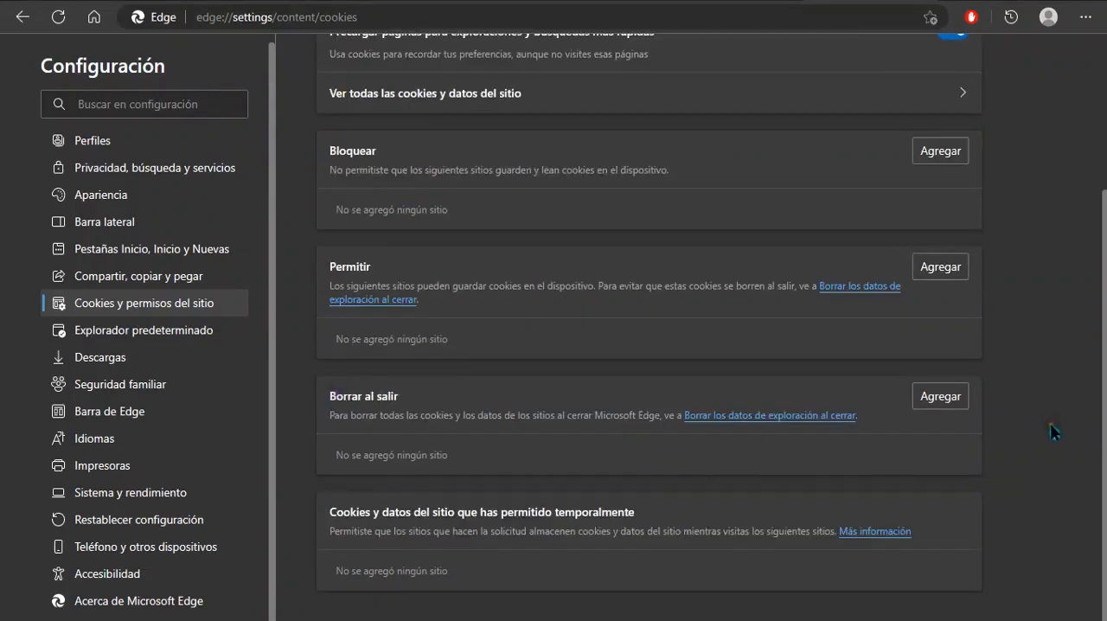
drag(330, 395, 398, 396)
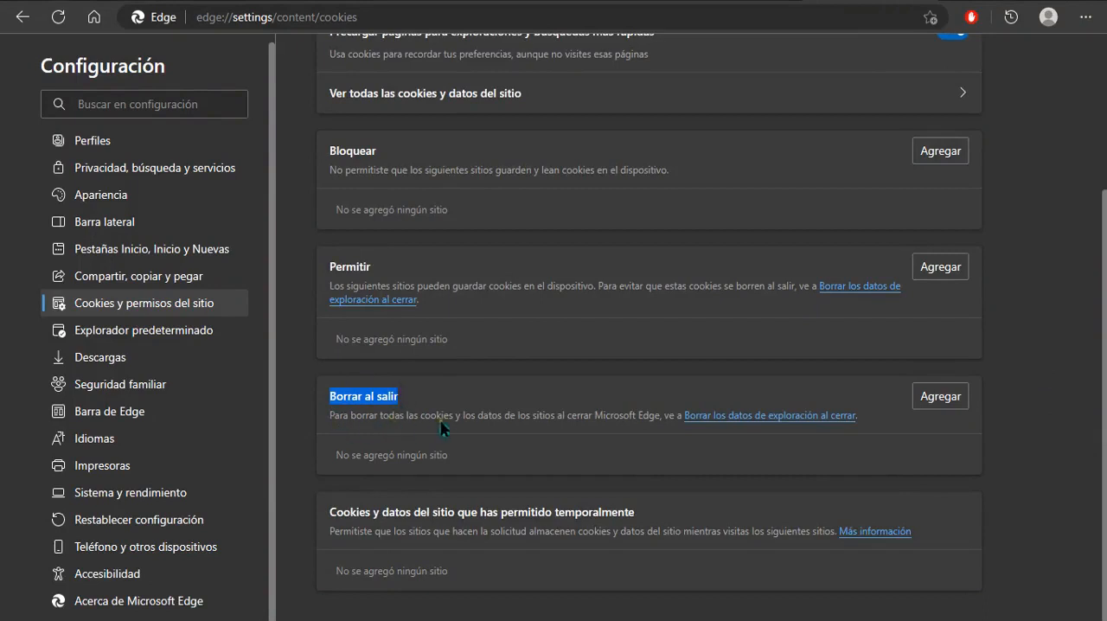
click(948, 397)
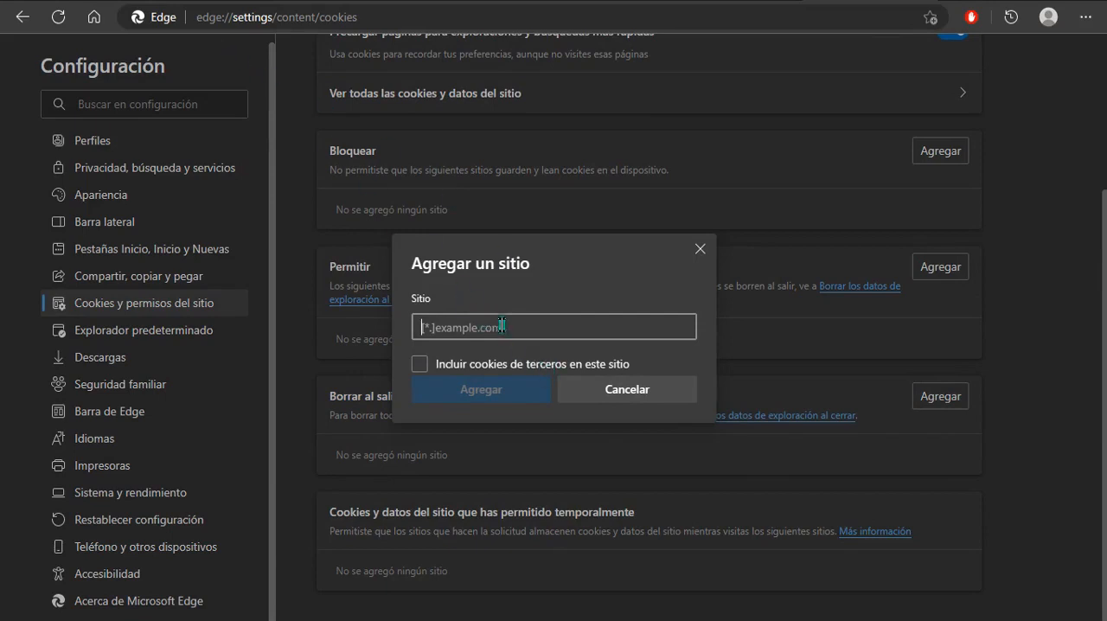
text(Youtube)
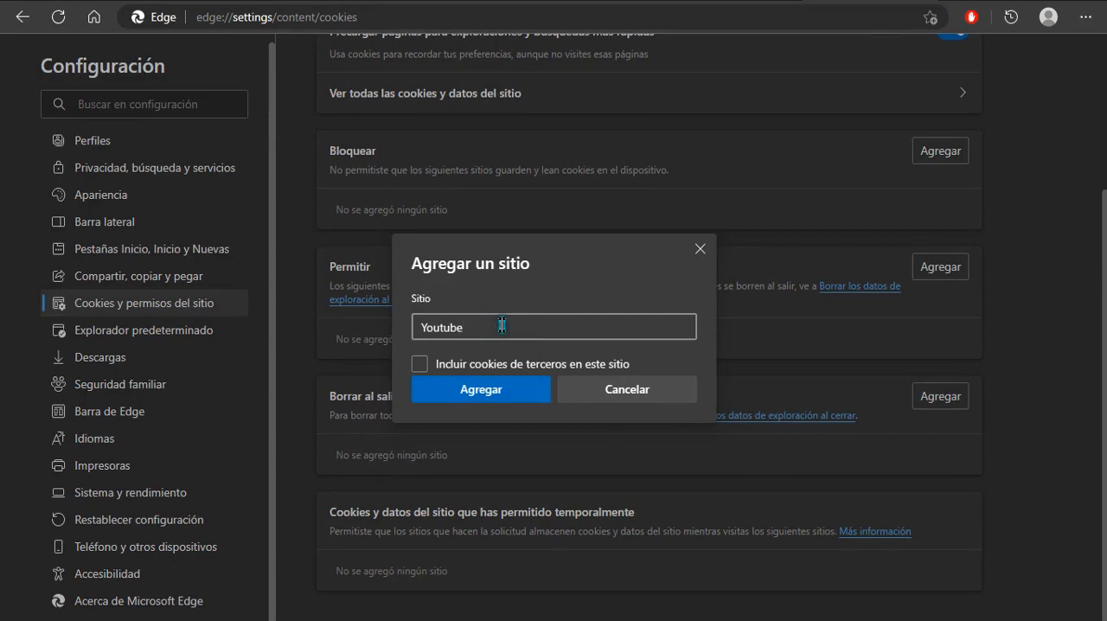
key(BackSpace)
key(BackSpace)
key(BackSpace)
key(BackSpace)
key(BackSpace)
key(BackSpace)
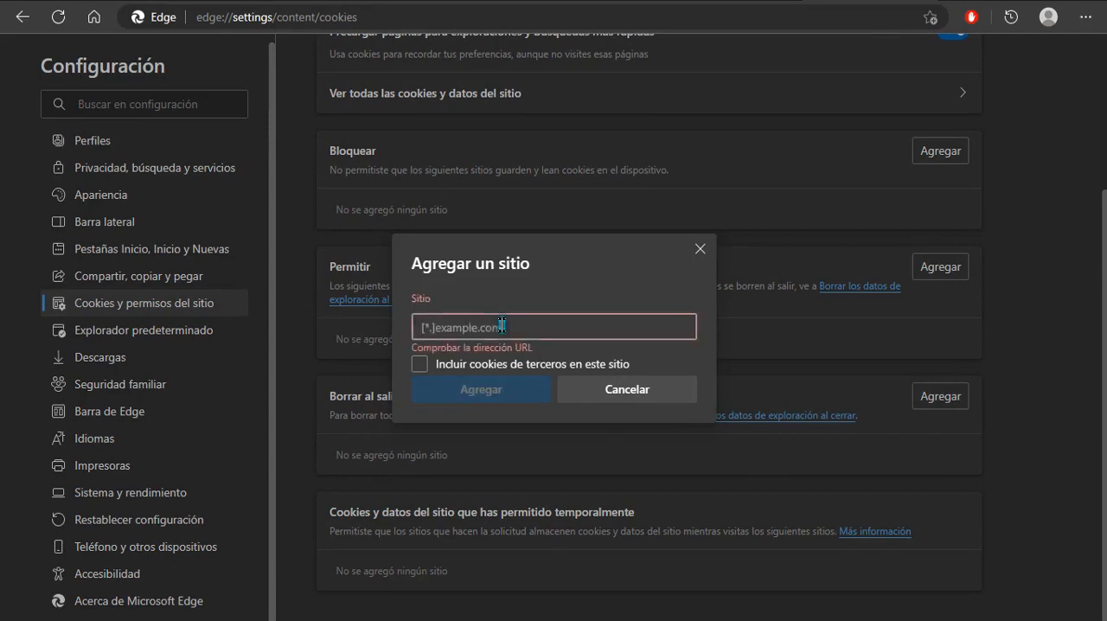
text(Di)
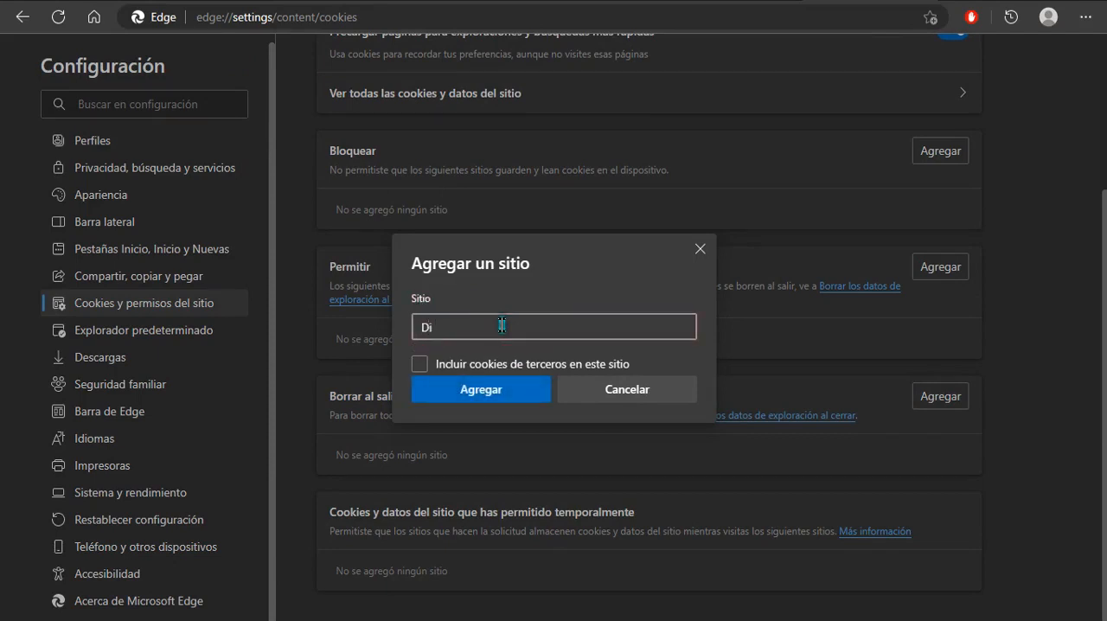
key(BackSpace)
key(BackSpace)
text(Fa)
key(BackSpace)
text(G)
key(BackSpace)
key(BackSpace)
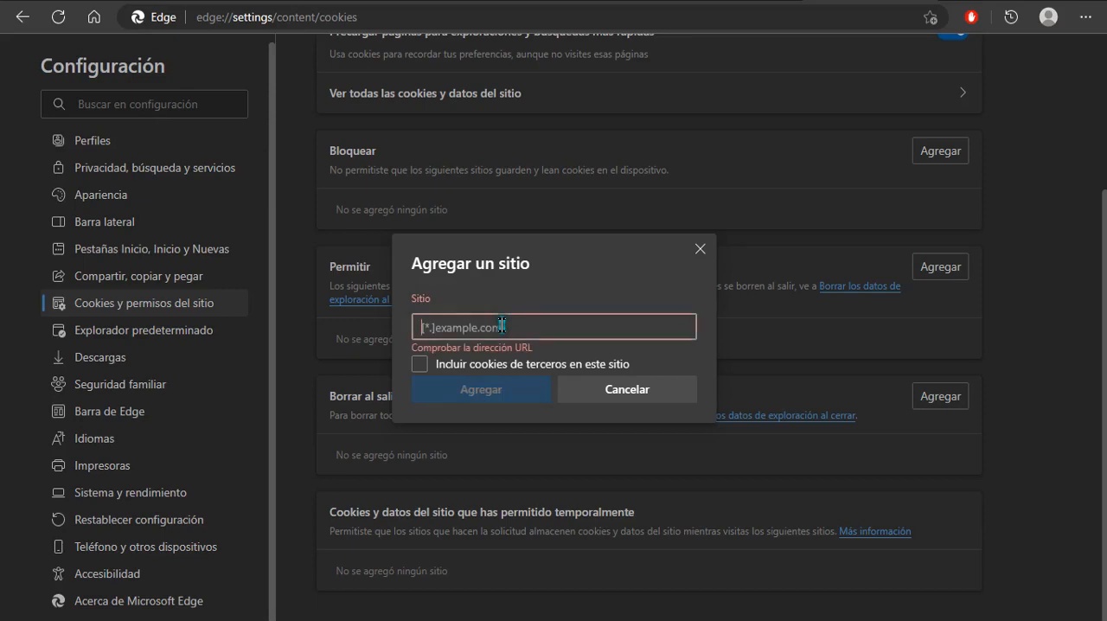
text(T)
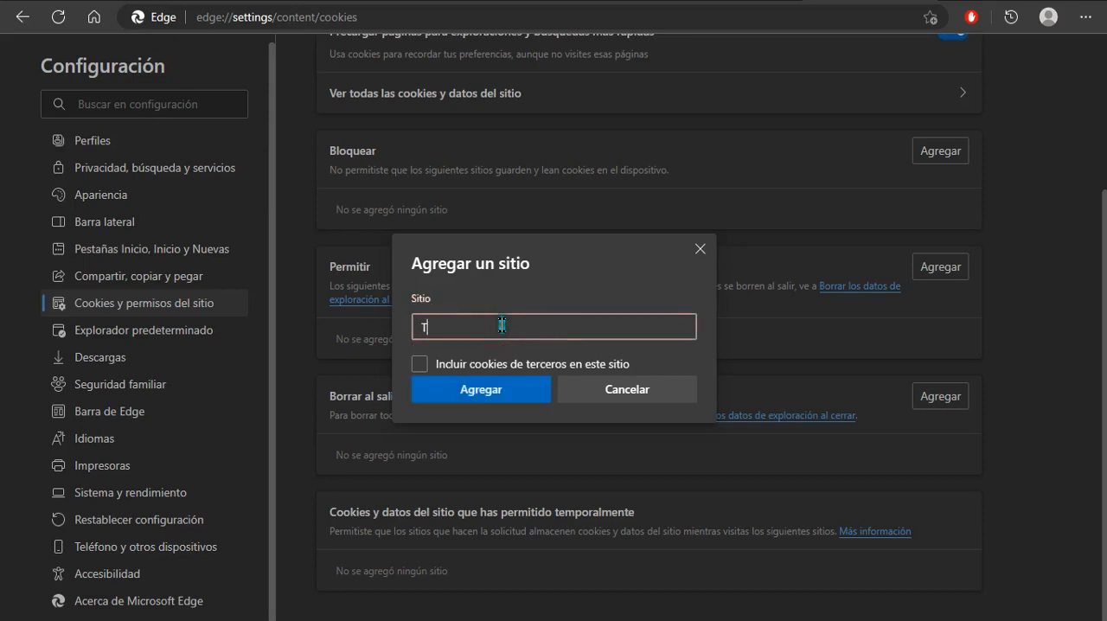
key(BackSpace)
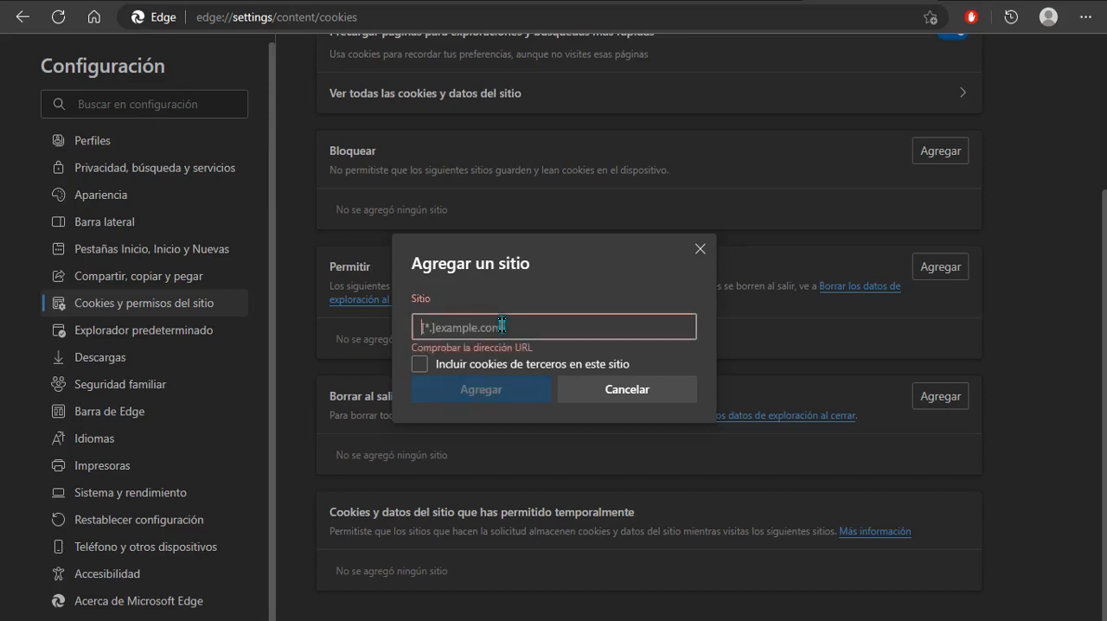
text(t)
key(BackSpace)
click(627, 391)
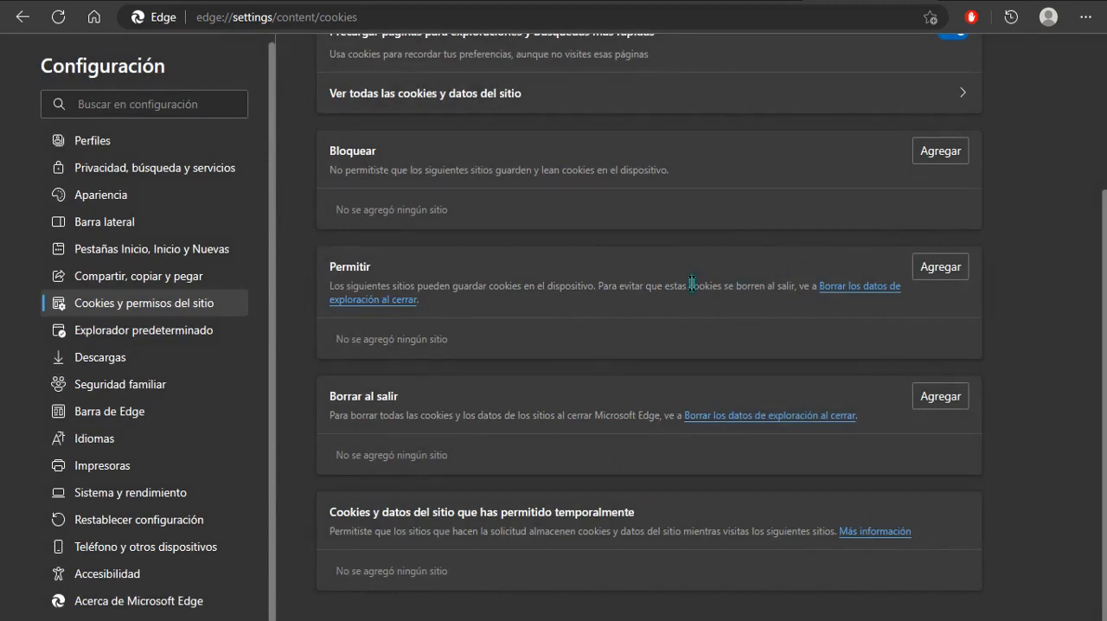
Switch to the Google results for yubikey, look over the product ads, and browse the image results.
click(504, 2)
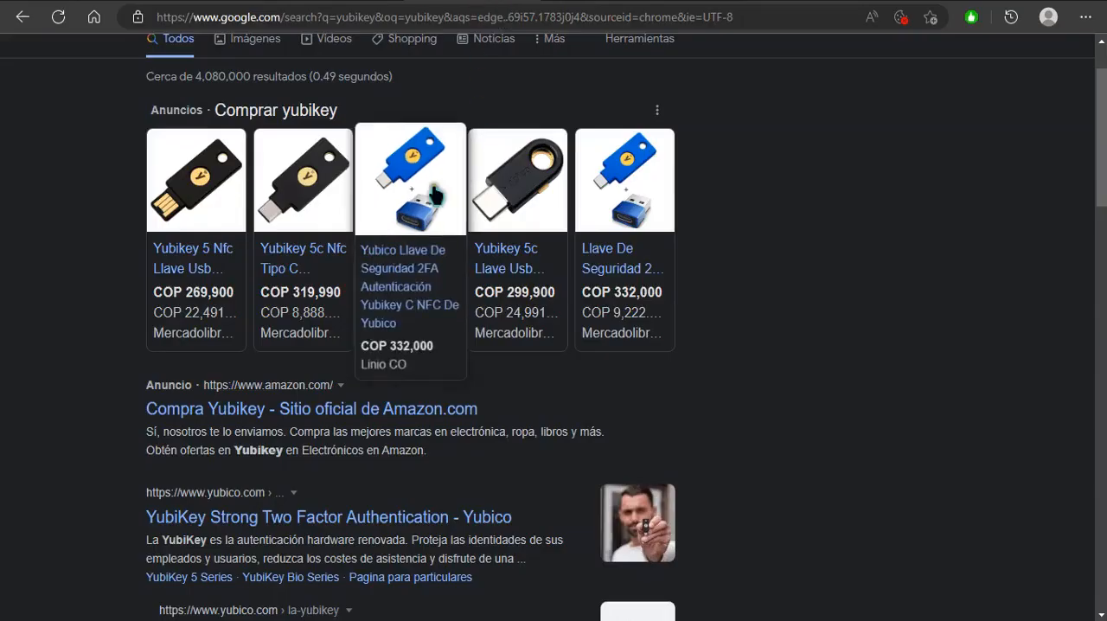
mouse_move(226, 187)
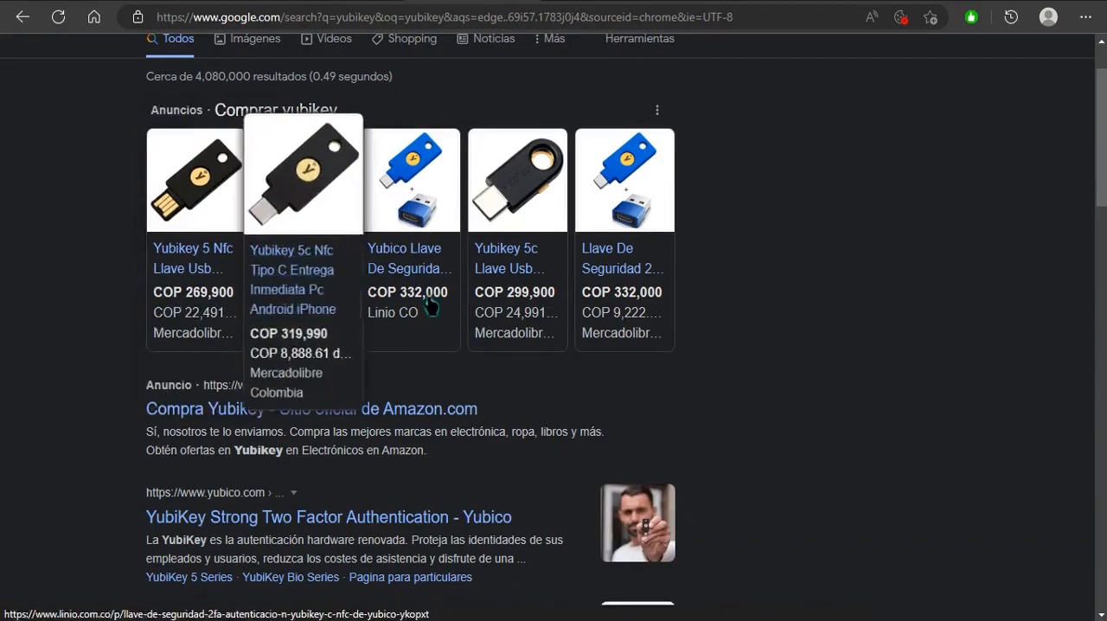
scroll(674, 303, up, 1)
click(256, 131)
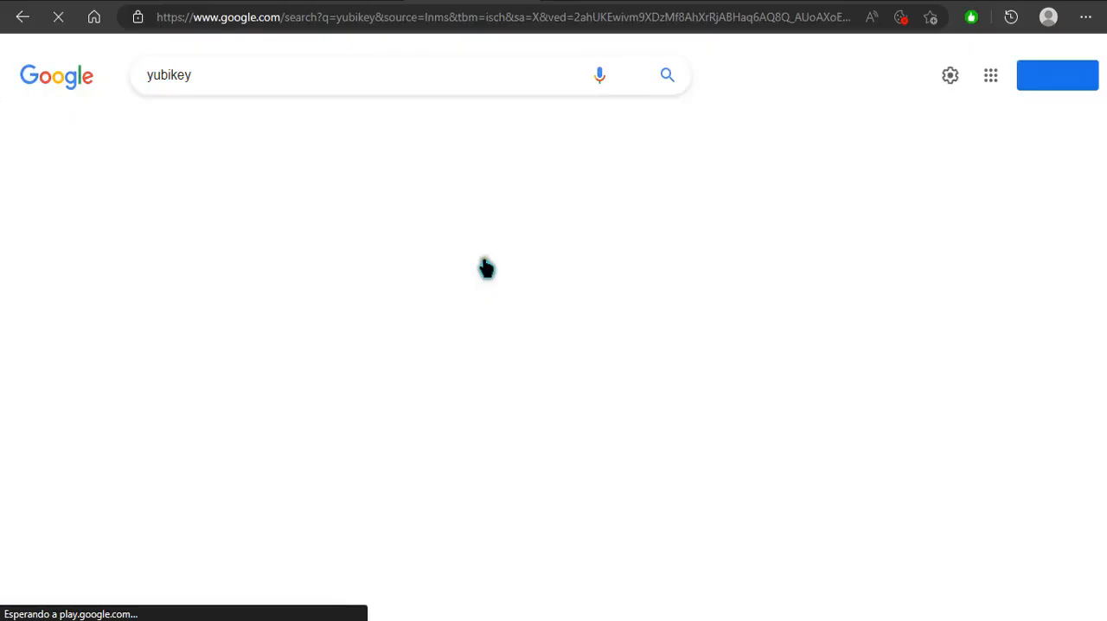
scroll(513, 275, down, 1)
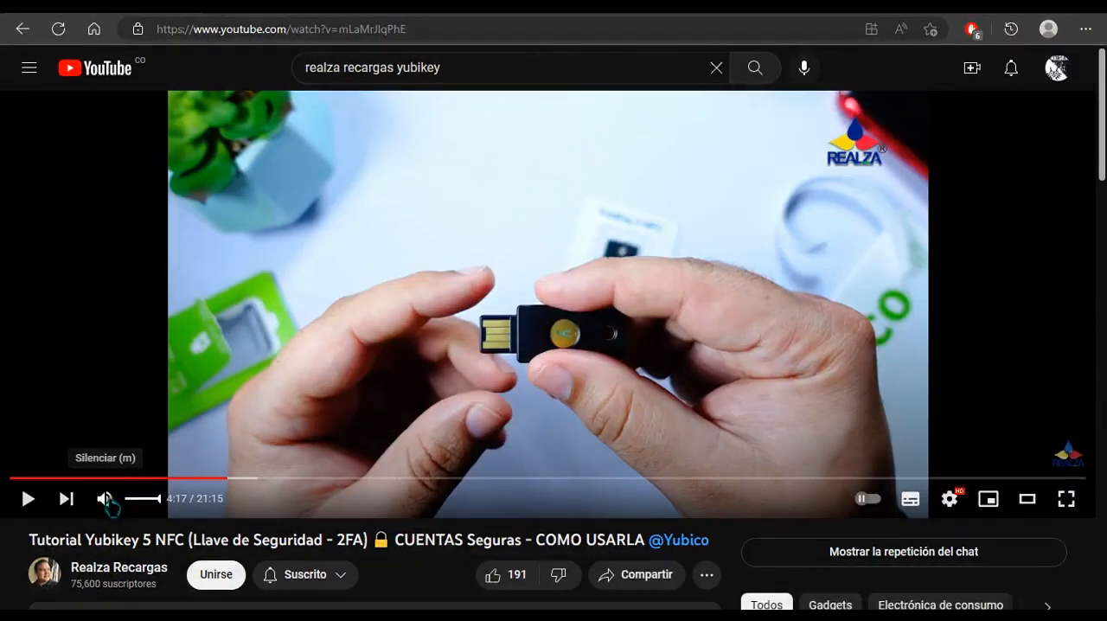
Play the Yubikey 5 NFC tutorial video and skip ahead to 16:24 and 17:17.
click(413, 398)
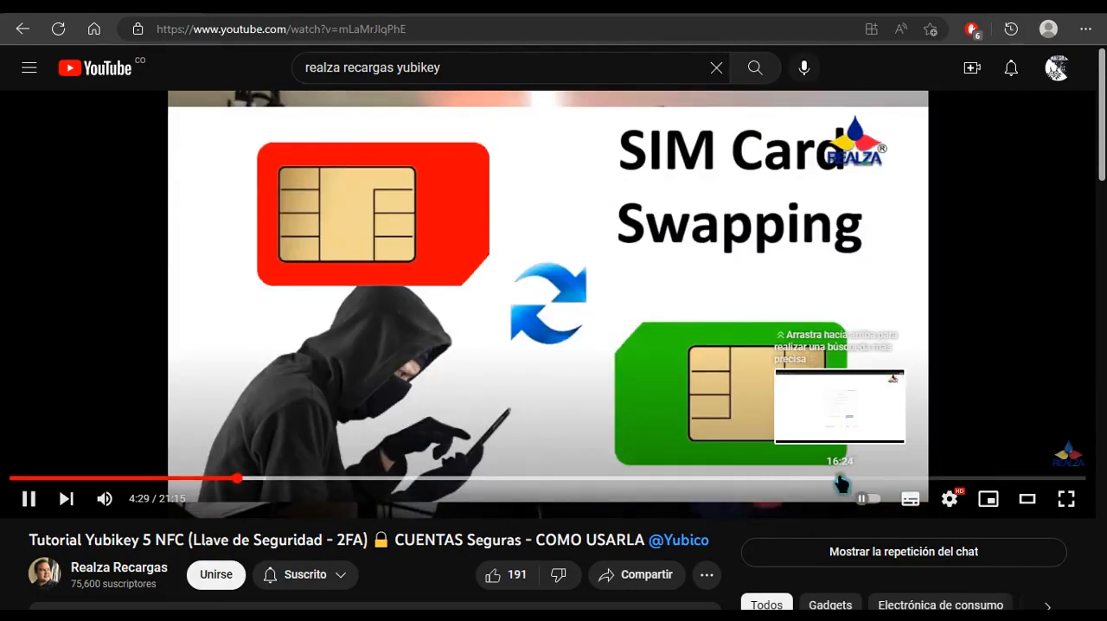
click(840, 478)
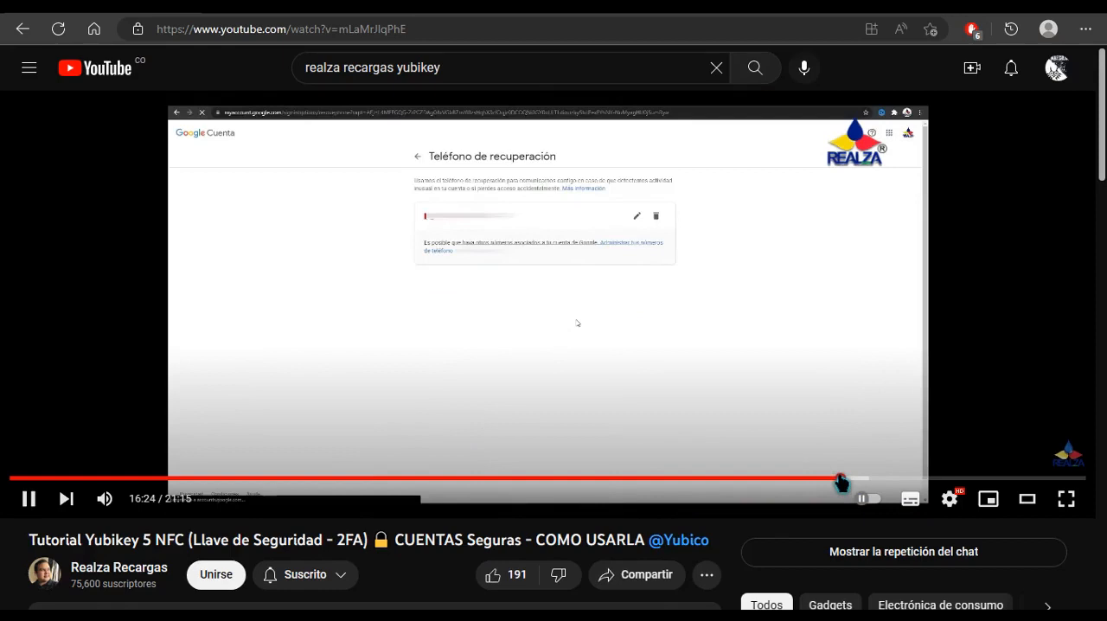
click(887, 478)
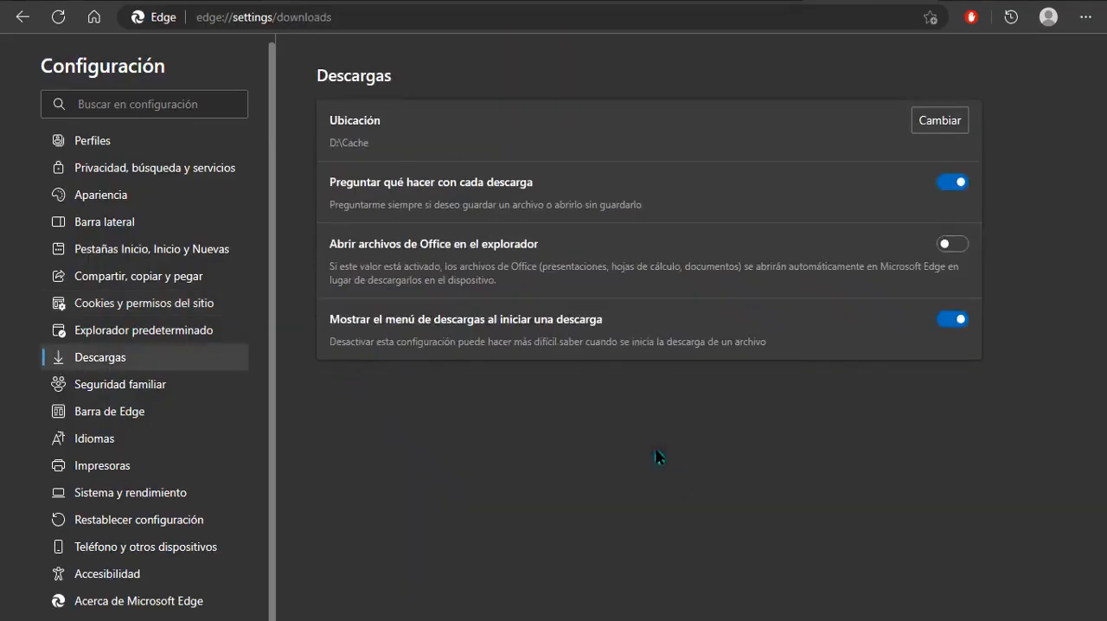
Highlight the download location path D:\Cache in the download settings.
drag(330, 145, 370, 145)
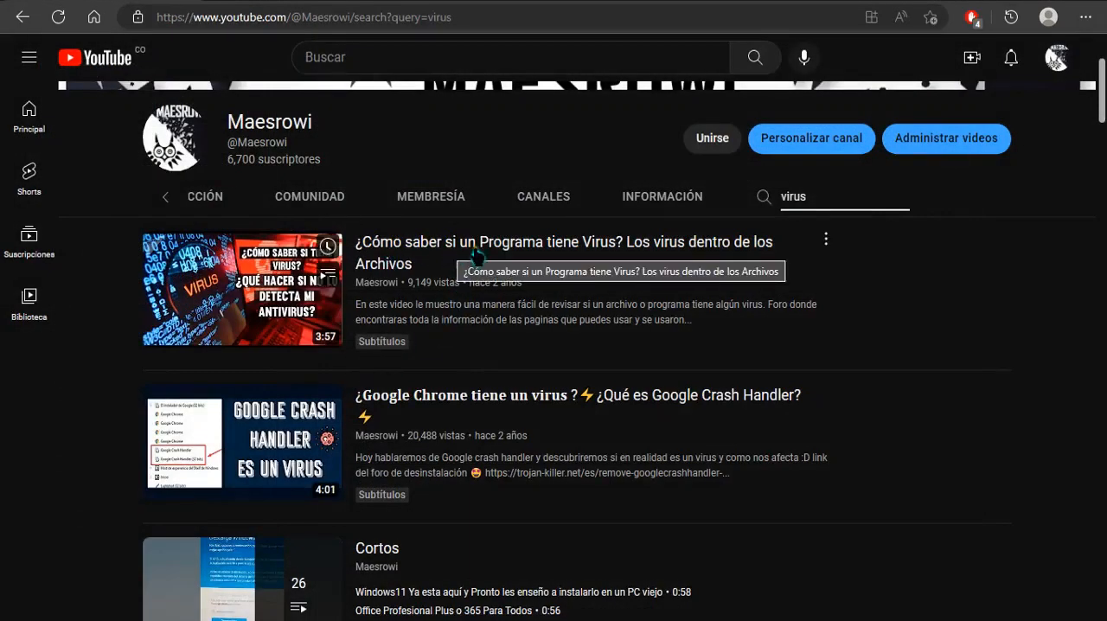
Open the video "¿Cómo saber si un Programa tiene Virus?" in theater mode and seek to the VirusTotal scan at about 1:10.
click(614, 258)
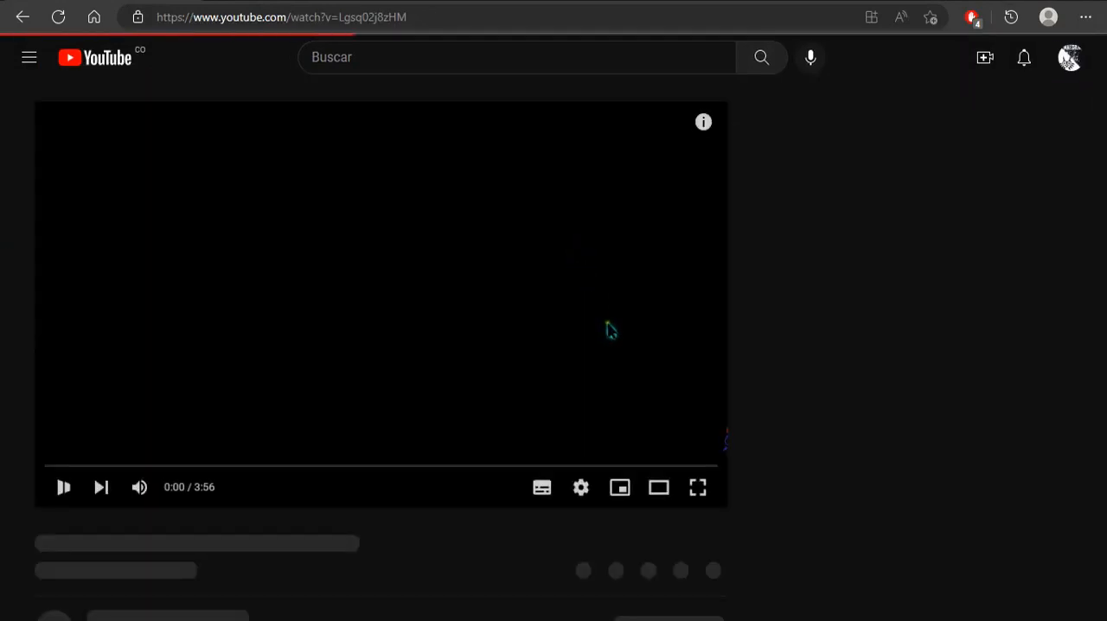
click(662, 489)
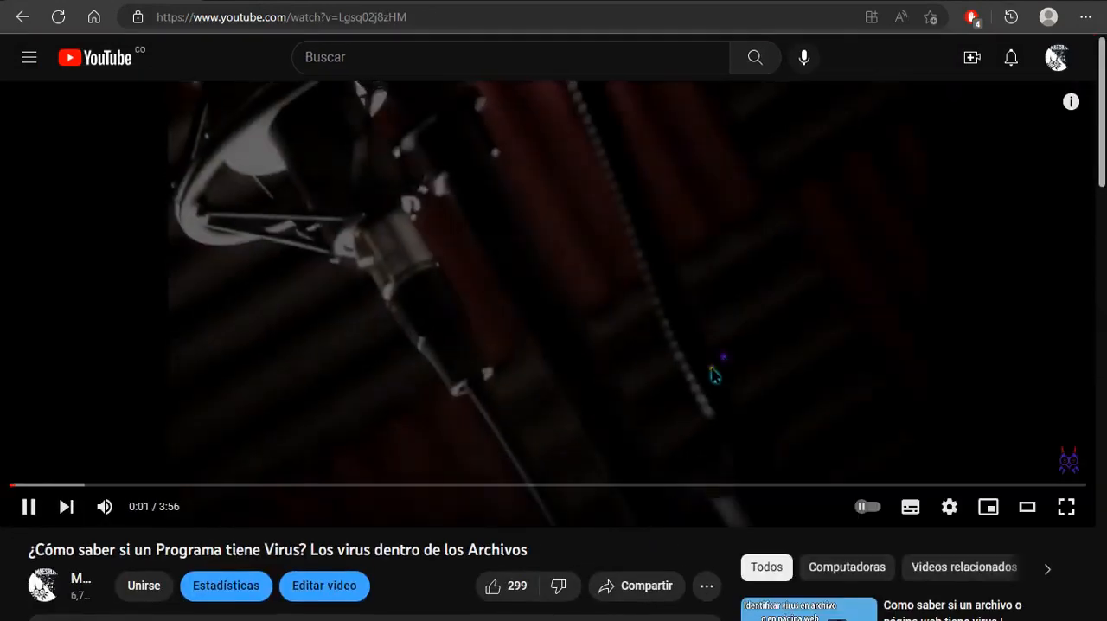
click(487, 471)
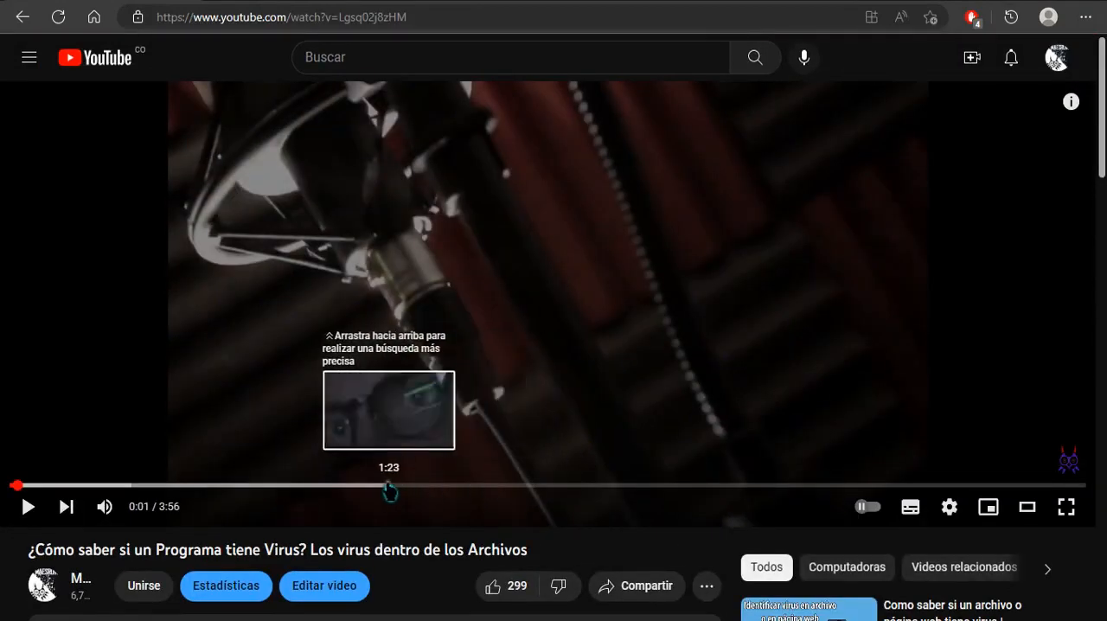
click(329, 485)
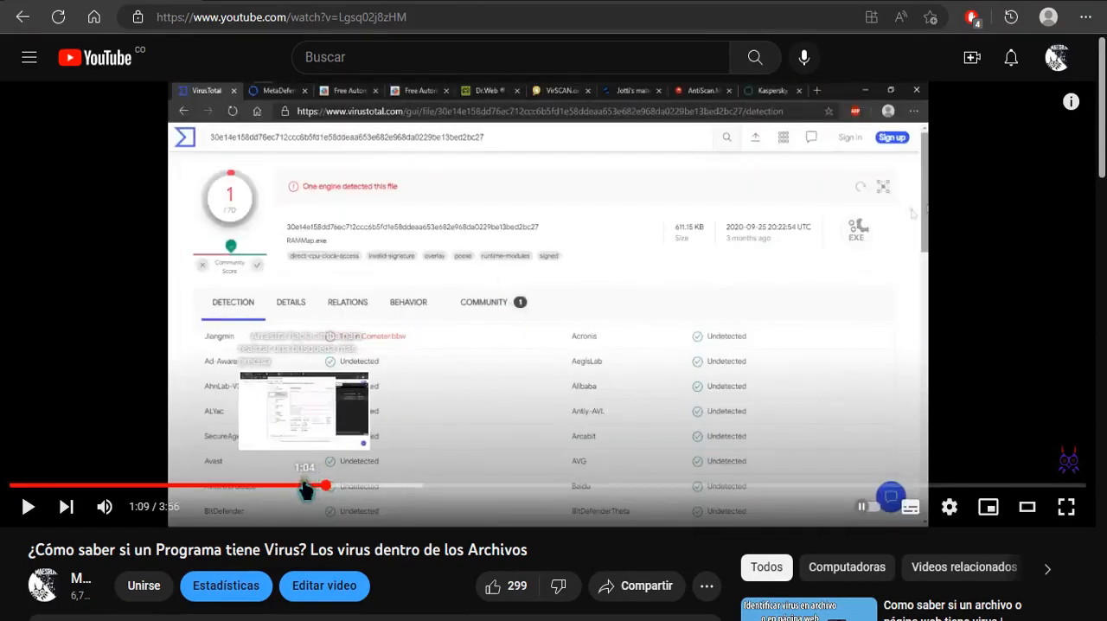
click(304, 486)
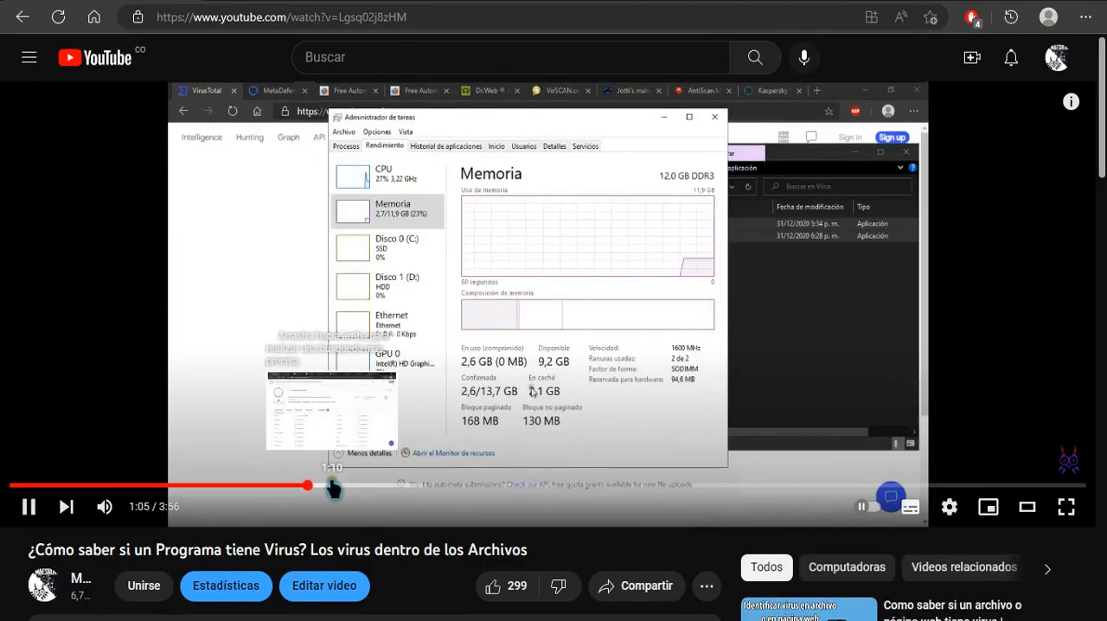
click(334, 486)
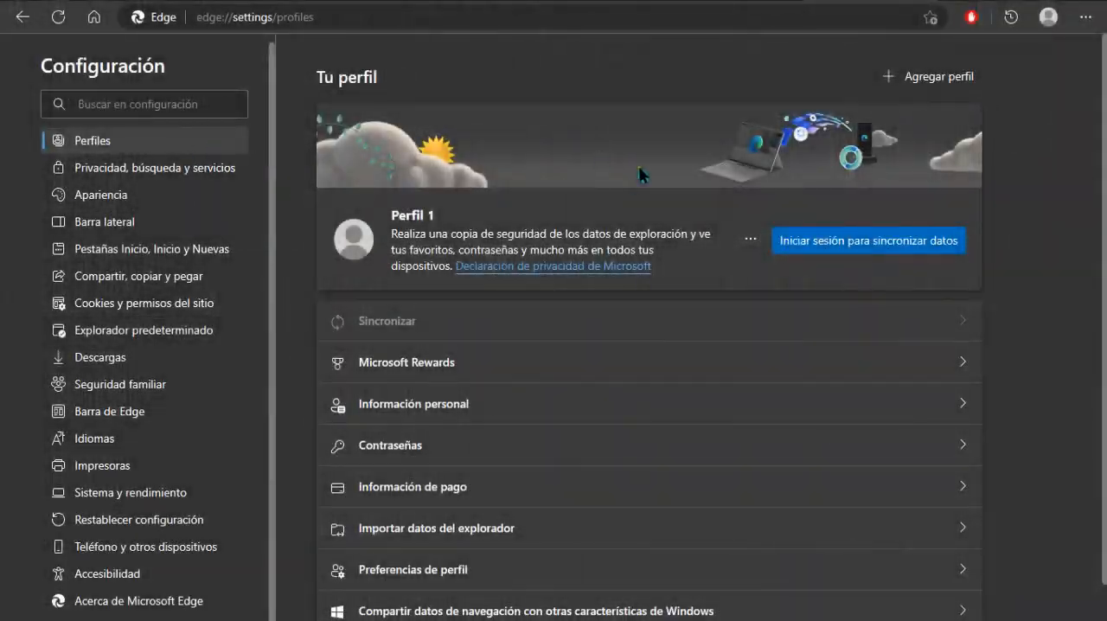
Open the profile's Contraseñas settings and highlight the option "Ofrecer la posibilidad de guardar las contraseñas".
scroll(639, 166, down, 1)
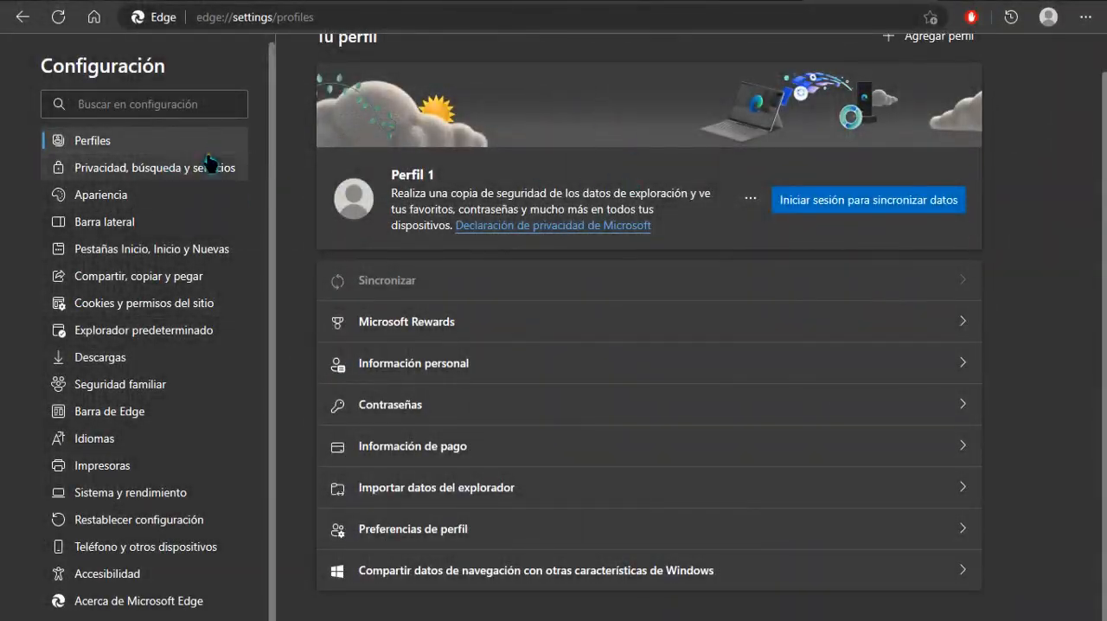
click(507, 408)
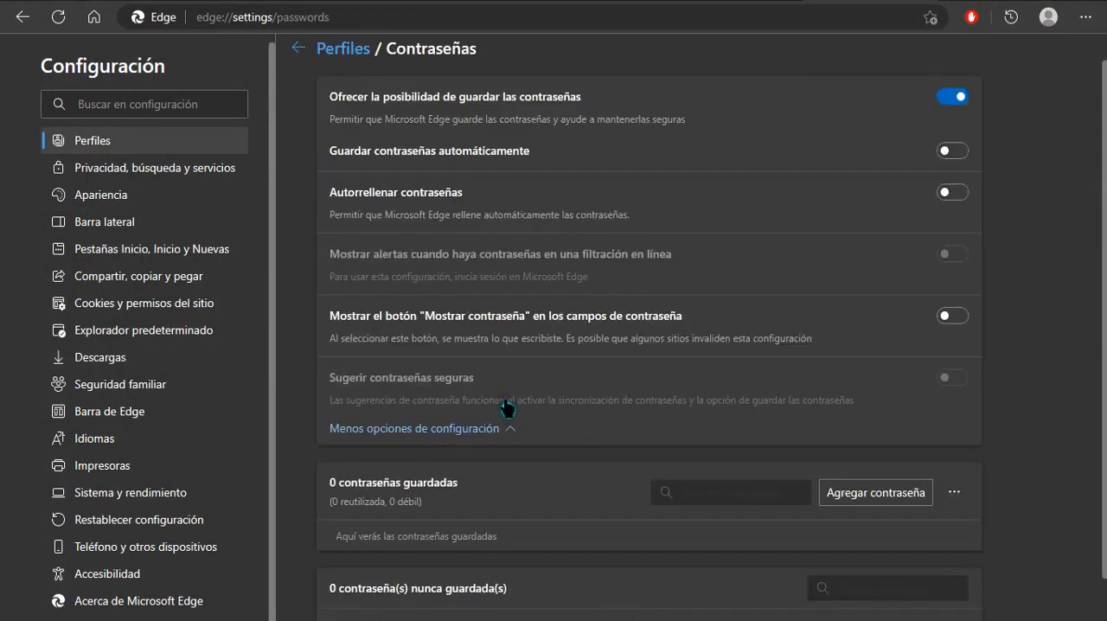
scroll(508, 409, up, 1)
drag(329, 127, 617, 148)
click(942, 121)
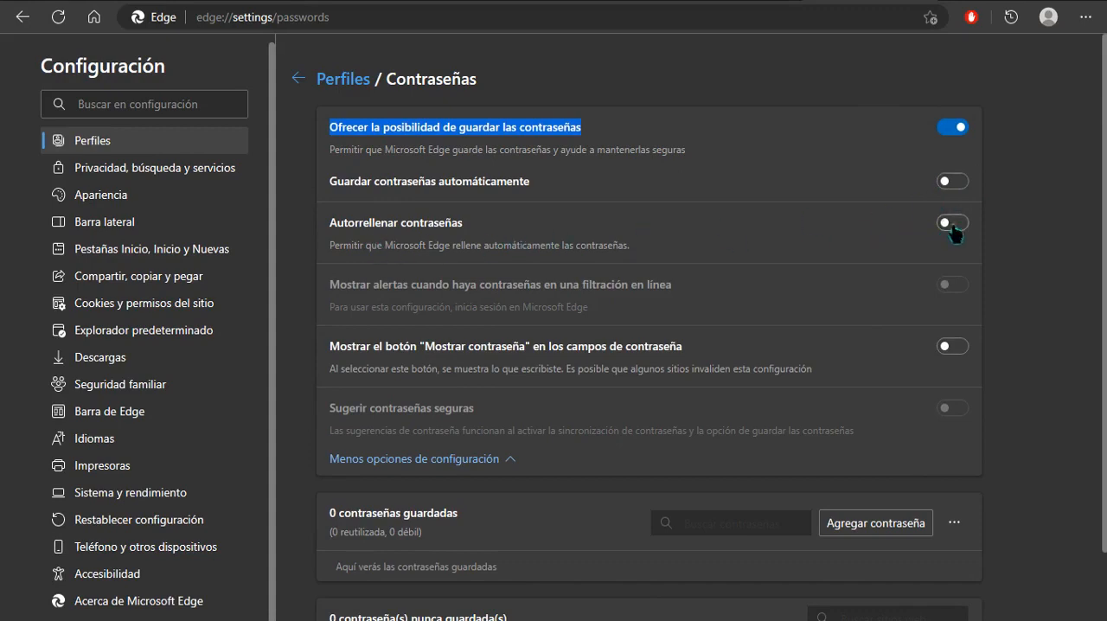
Turn off "Guardar y rellenar información personalizada" in the profile's Información personal settings.
key(alt+Left)
click(778, 385)
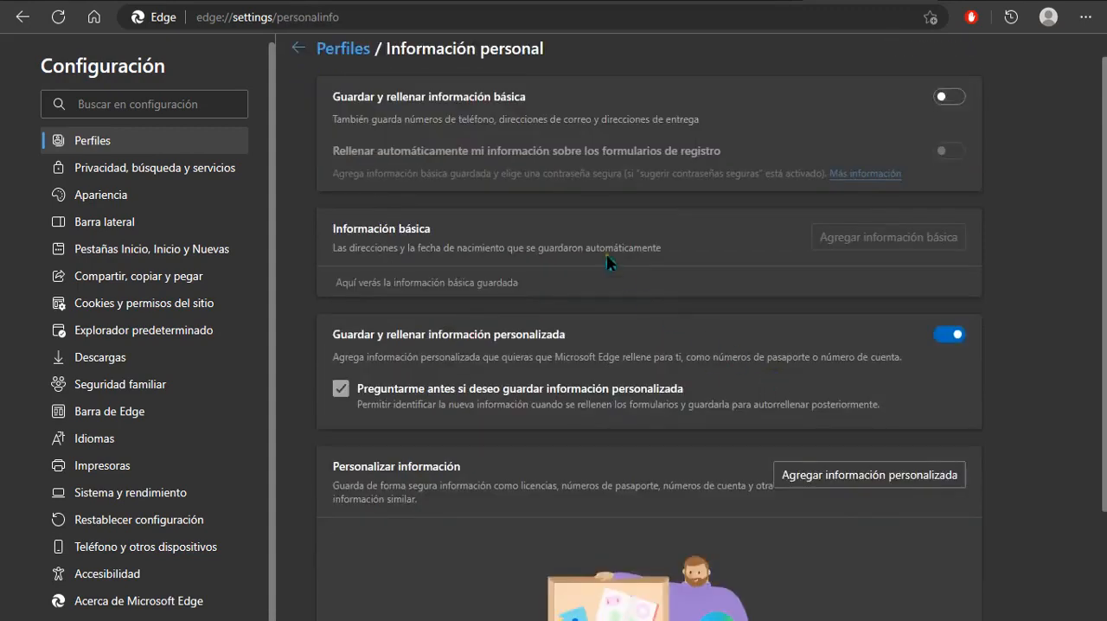
scroll(550, 216, down, 2)
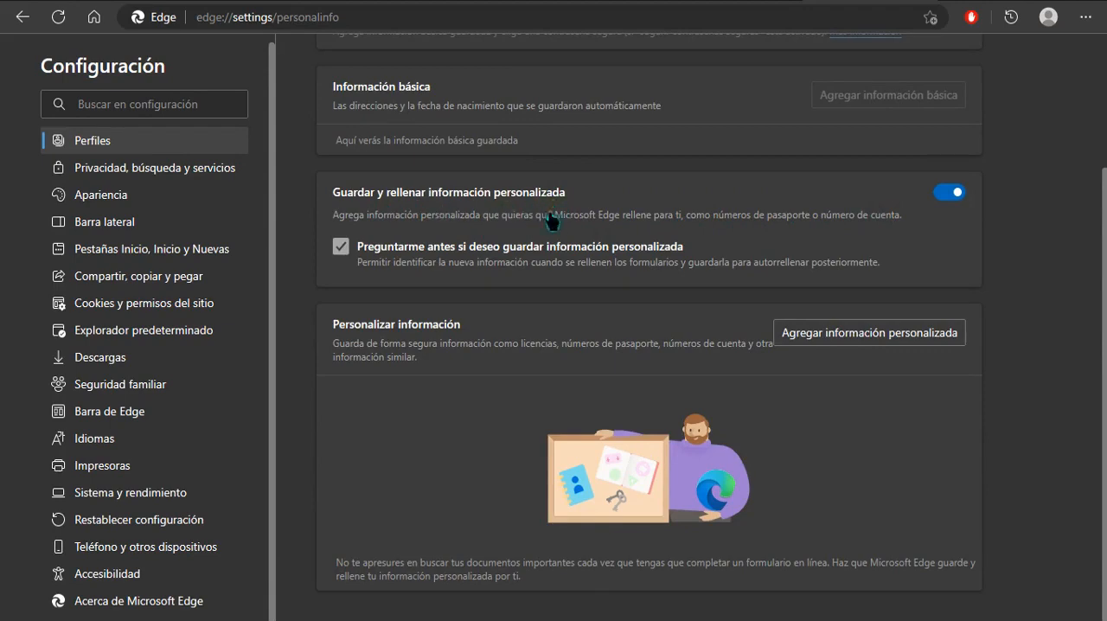
scroll(607, 266, up, 1)
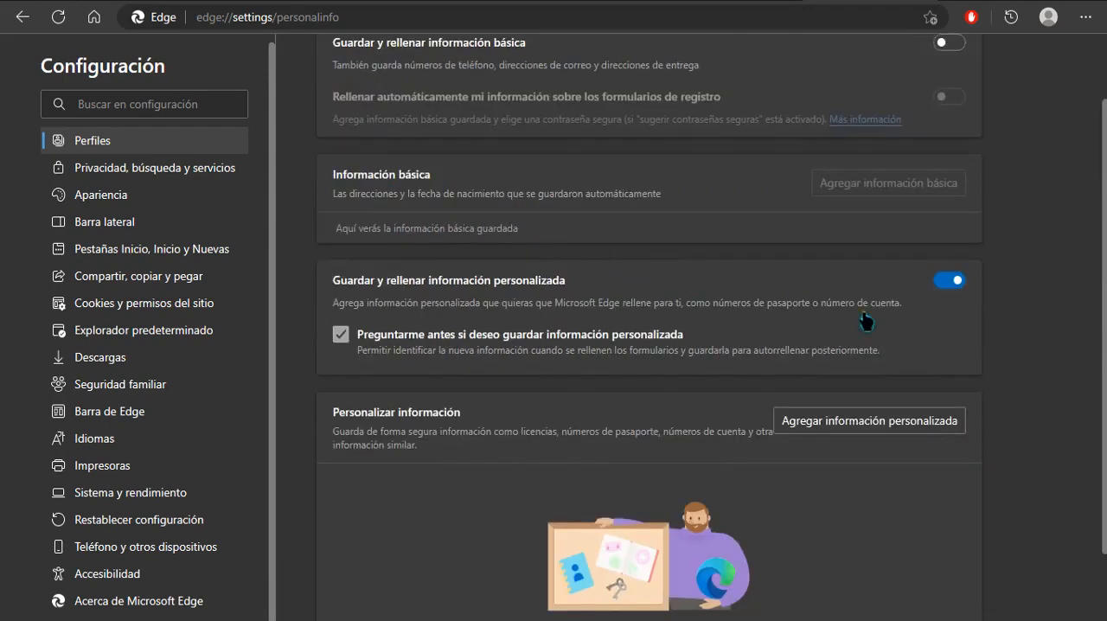
scroll(866, 321, up, 1)
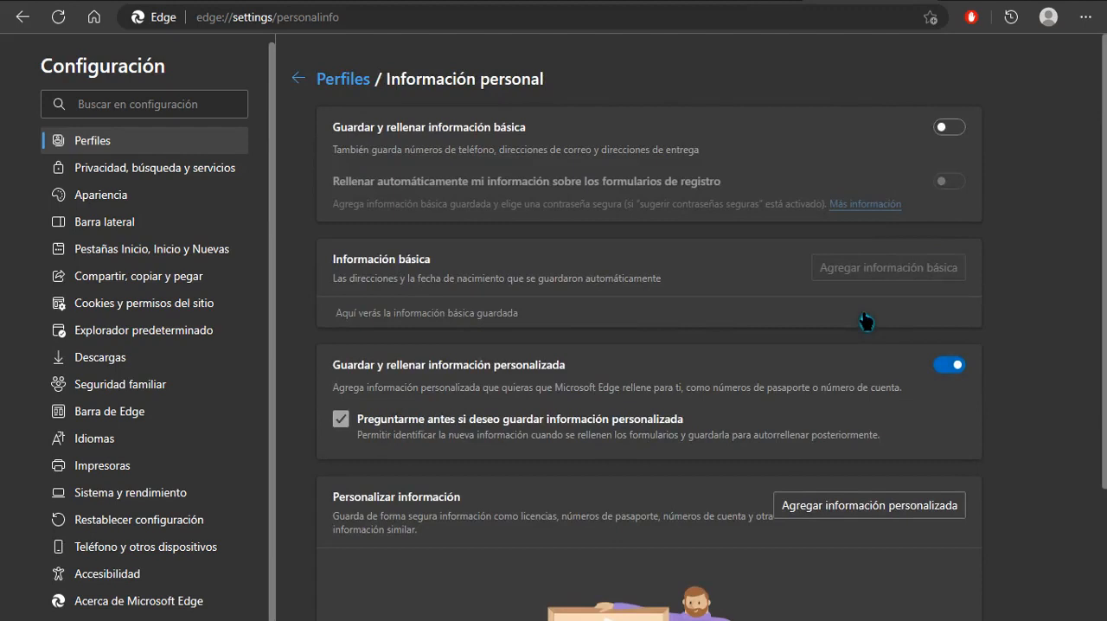
scroll(866, 321, down, 2)
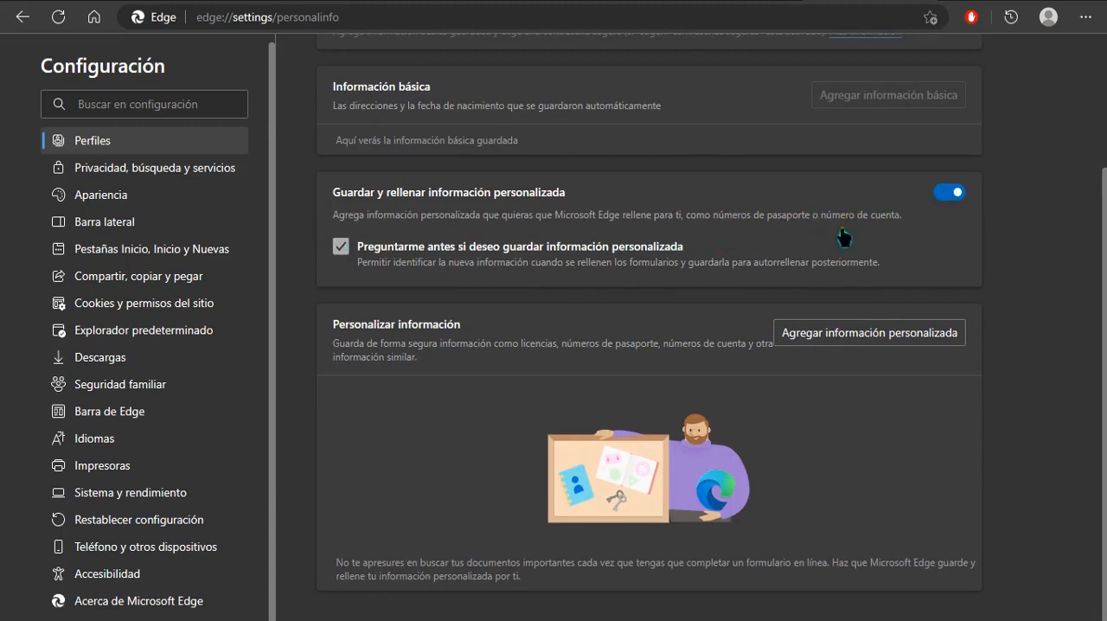
click(948, 192)
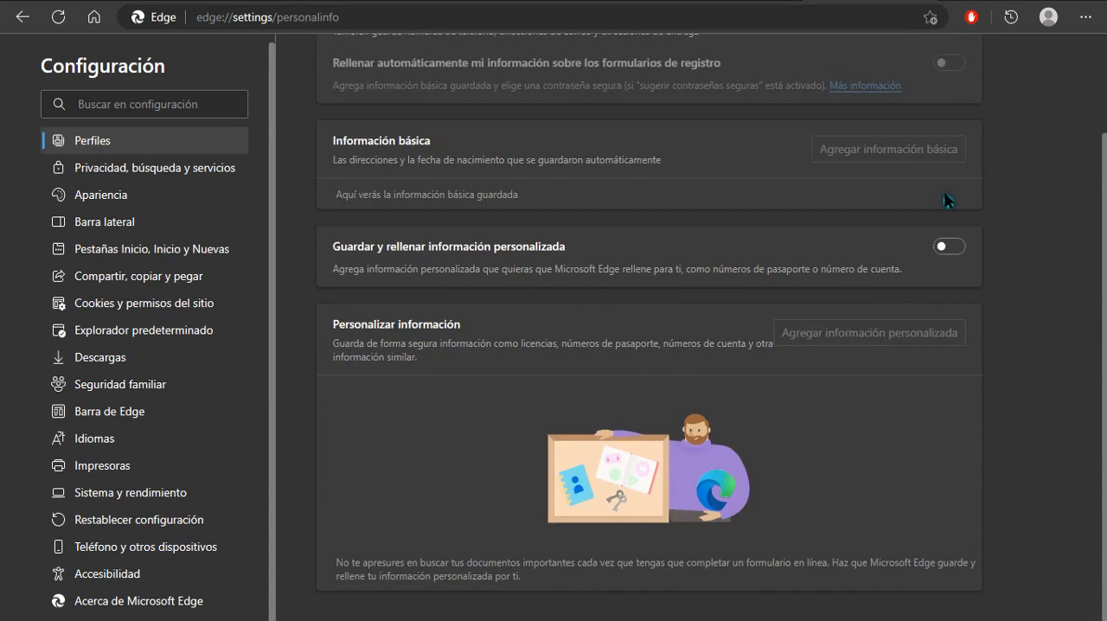
scroll(797, 271, up, 1)
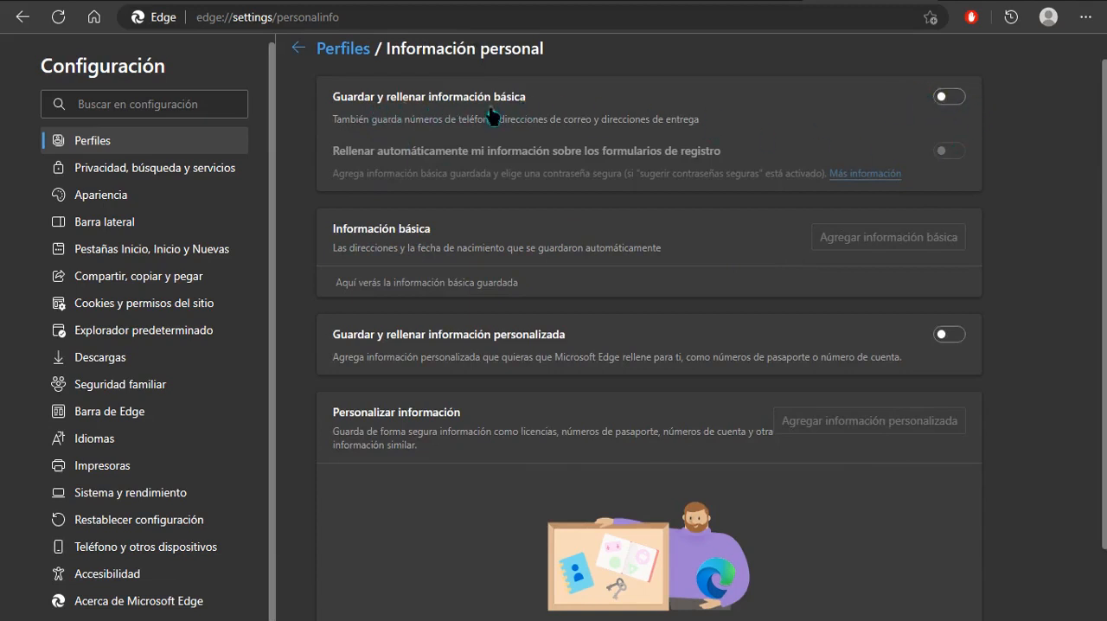
Check the "Guardar y rellenar información de pago" option in the profile's Información de pago settings and return to the profile overview.
click(297, 50)
scroll(502, 293, down, 1)
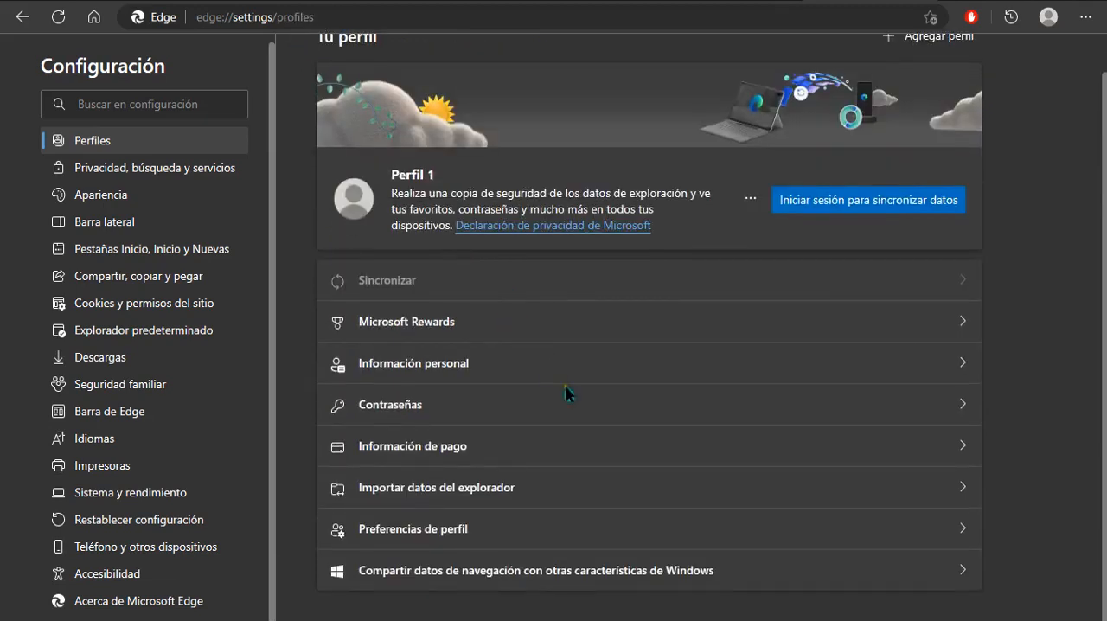
click(613, 460)
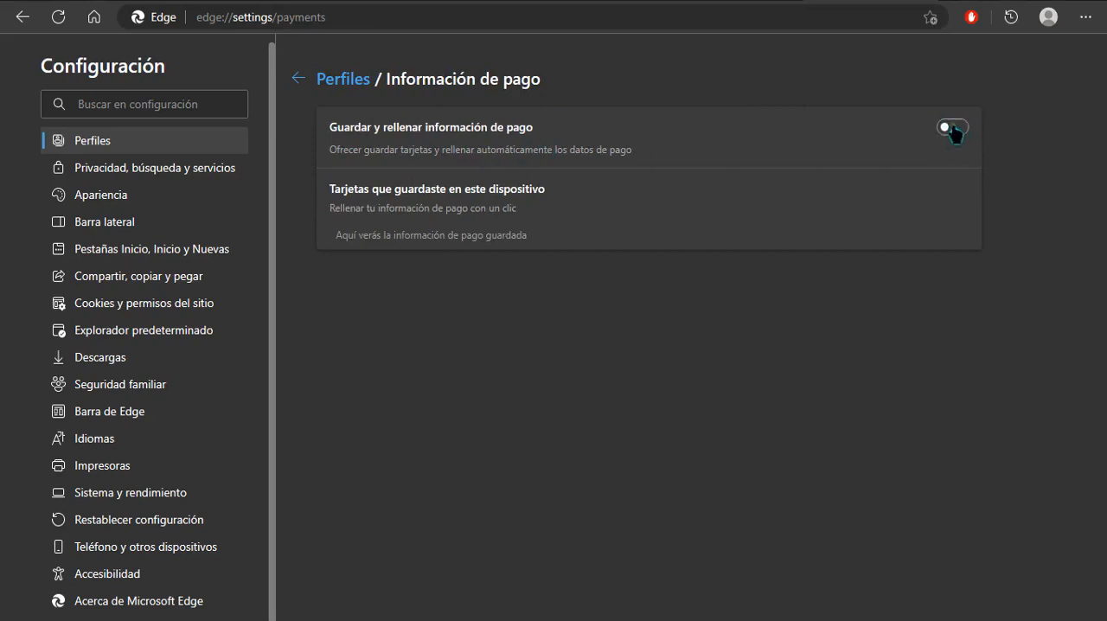
click(298, 78)
Check the profile's "Compartir datos de navegación con otras características de Windows" setting and return to the profile overview.
scroll(648, 277, down, 1)
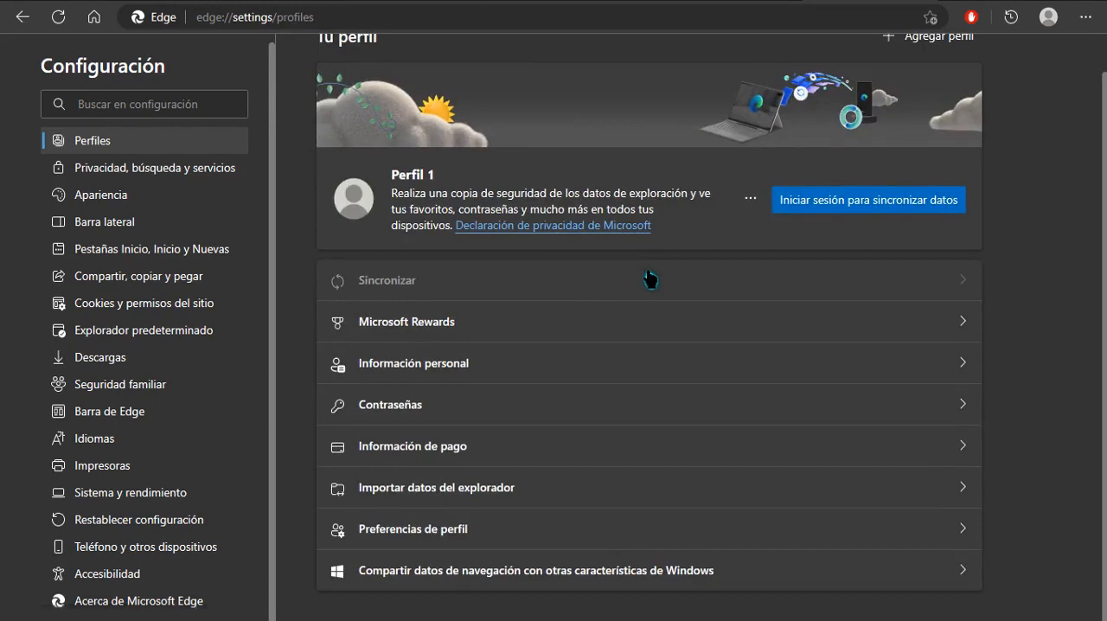
scroll(1016, 363, up, 1)
scroll(978, 405, down, 1)
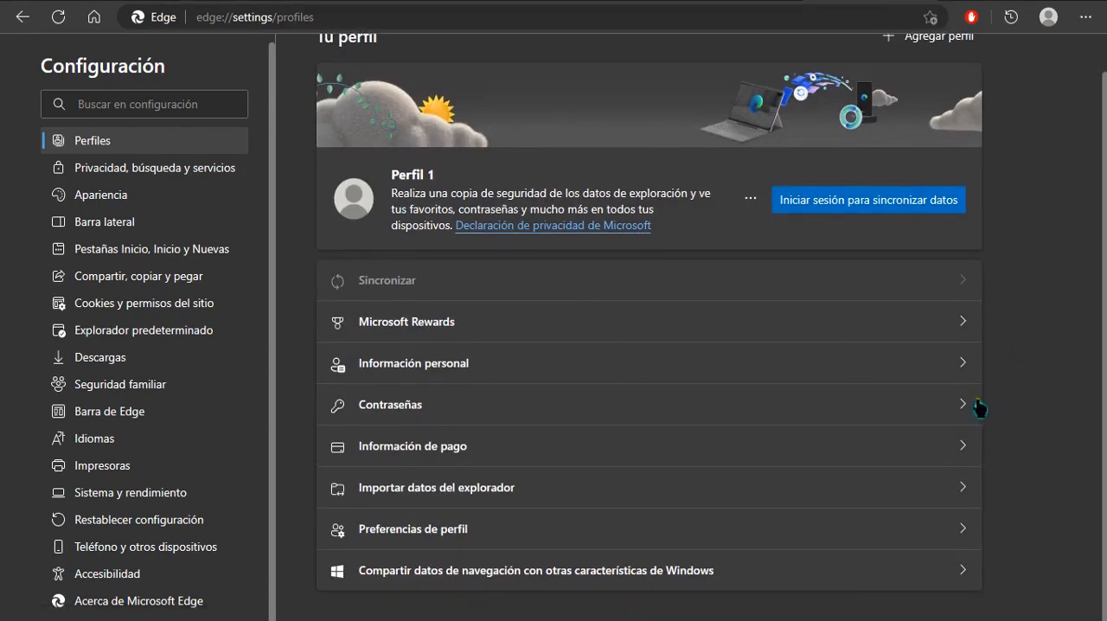
click(517, 581)
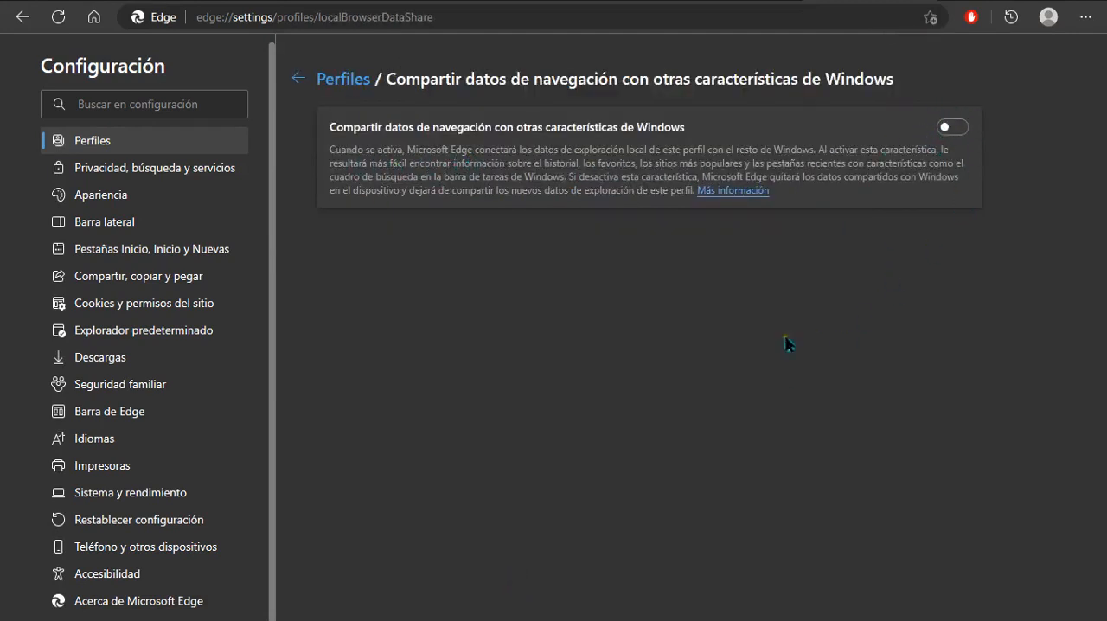
click(295, 81)
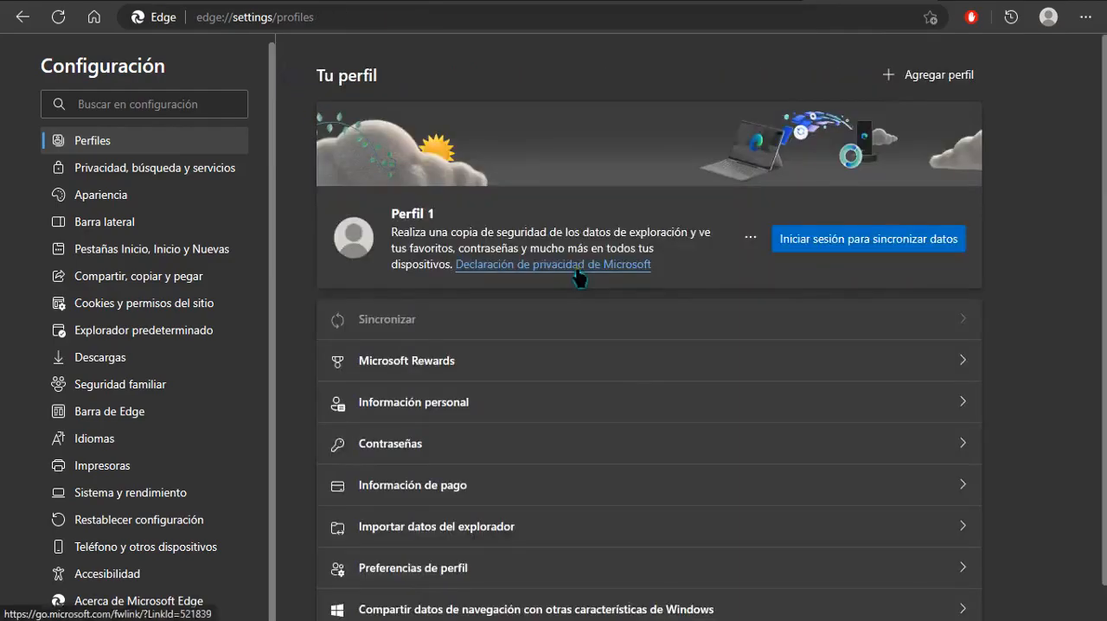